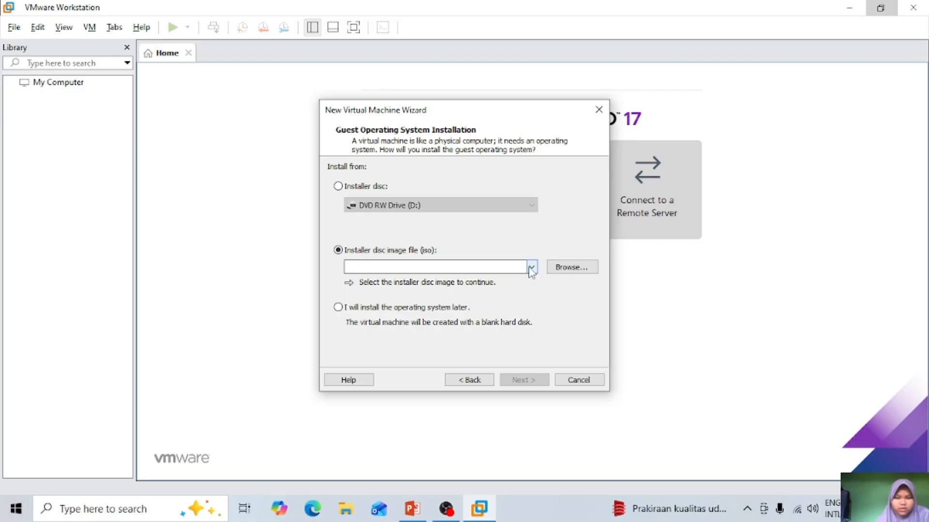
- Use the ubuntu-22.04.5-live-server-amd64 ISO as the installer disc image
left_click(533, 268)
left_click(571, 270)
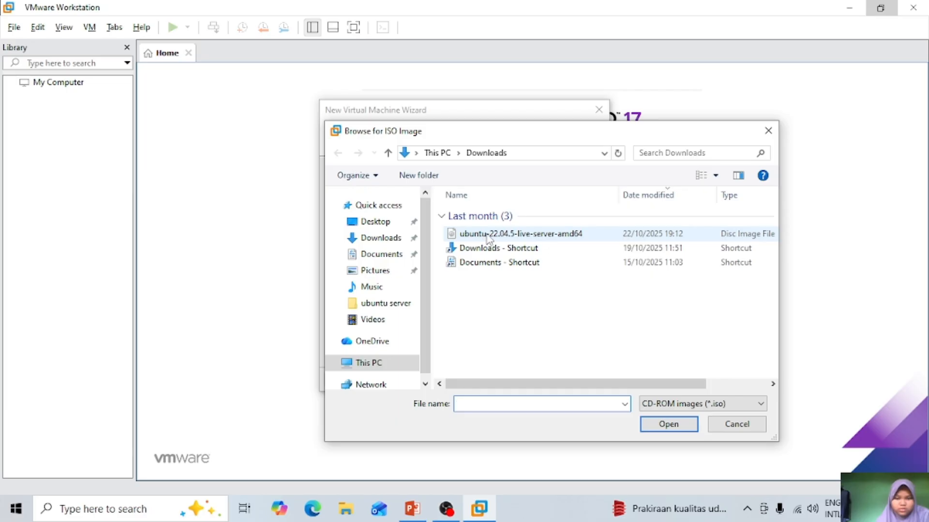
left_click(485, 235)
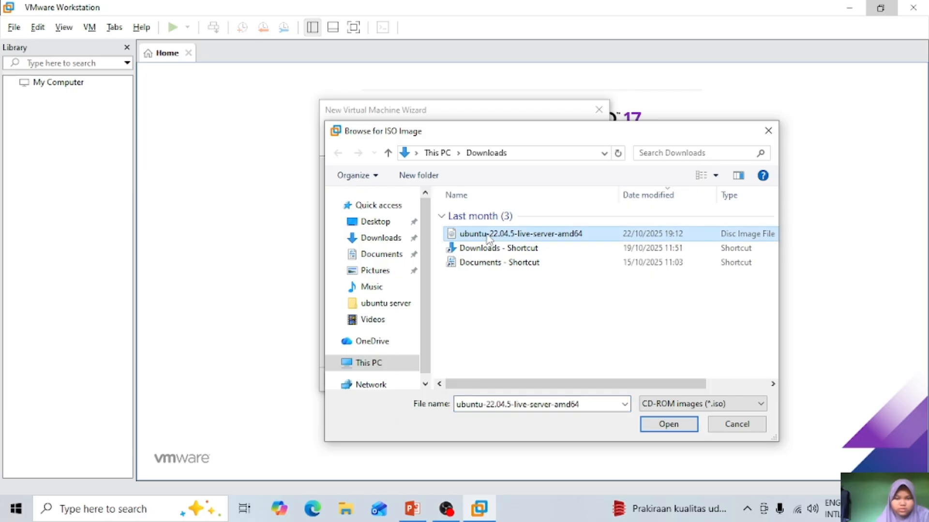
left_click(663, 429)
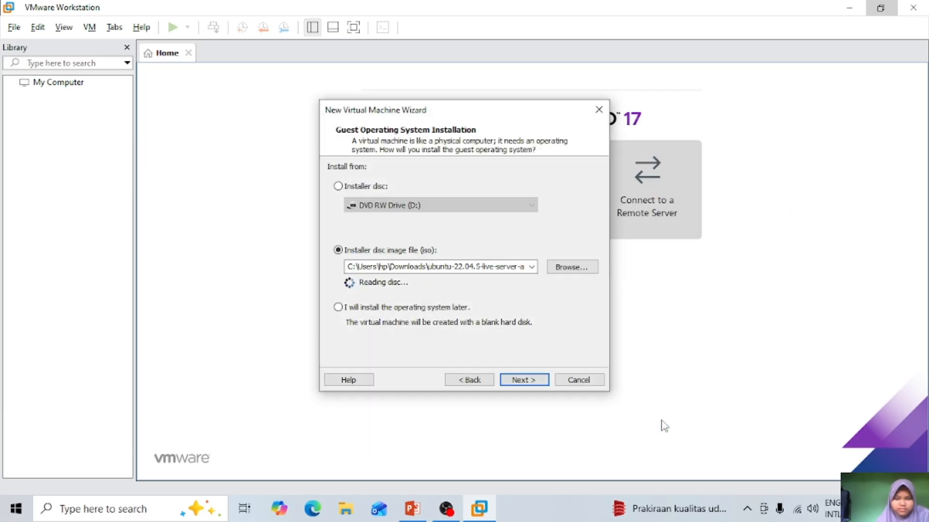
left_click(532, 382)
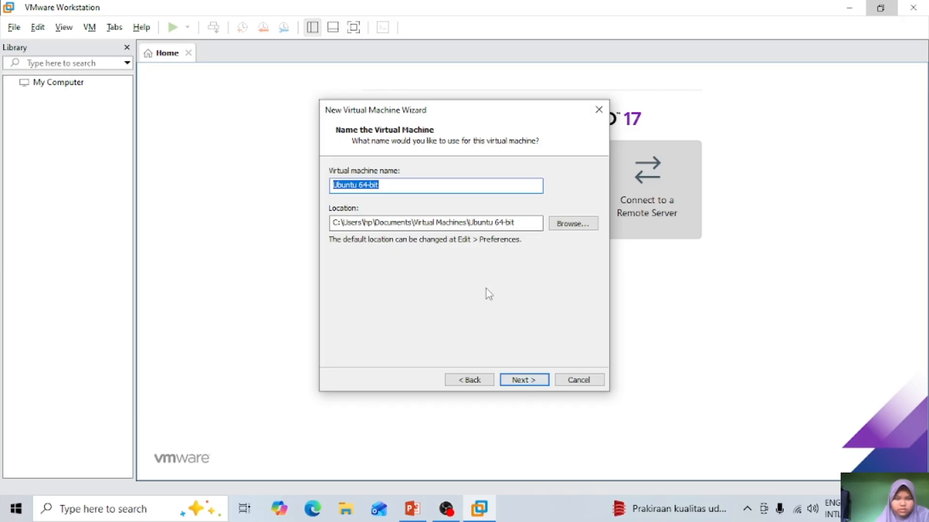
- Name the virtual machine Ubuntu
left_click(452, 186)
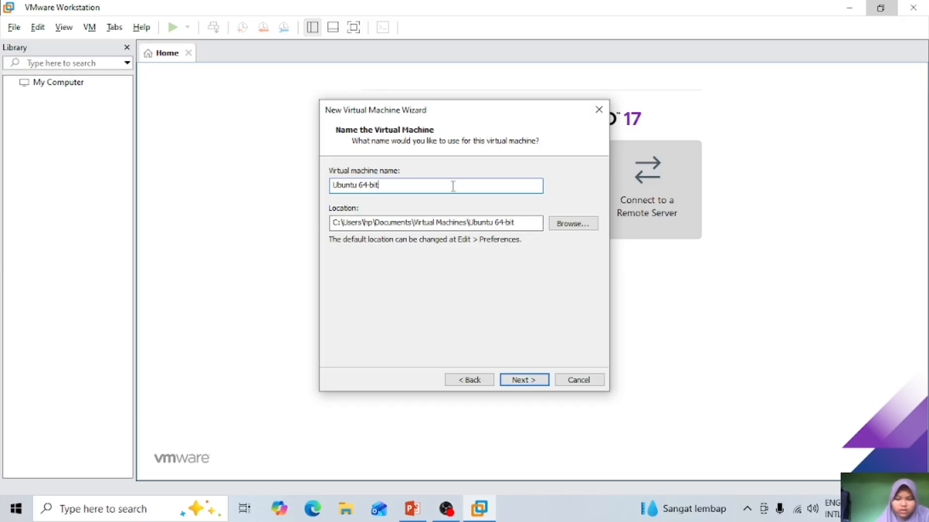
key("BackSpace")
key("BackSpace")
key("BackSpace")
key("BackSpace")
key("BackSpace")
key("BackSpace")
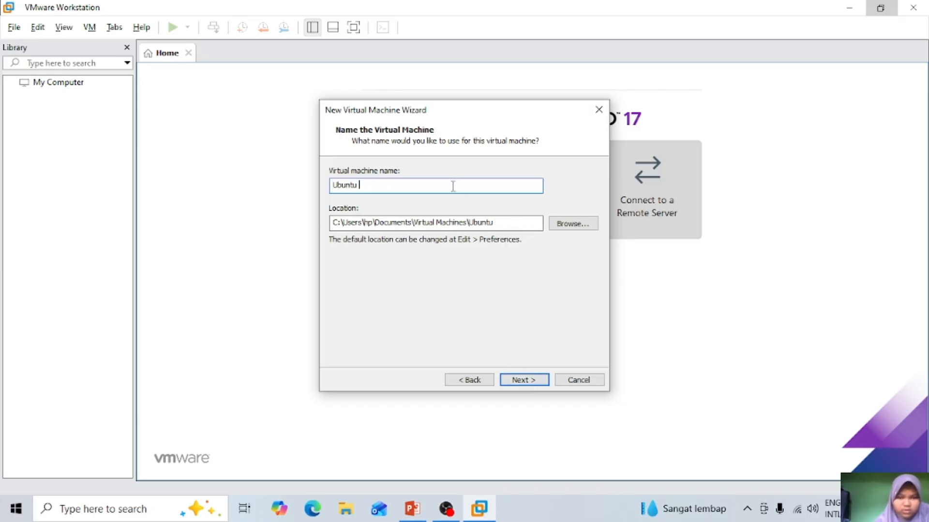
left_click(531, 380)
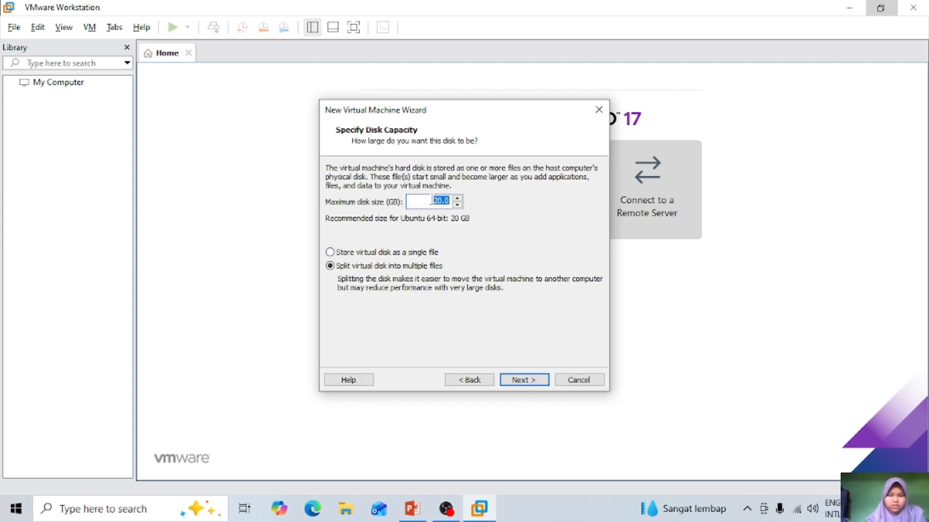
- Set the disk size to 10 GB, stored as a single file
left_click(435, 200)
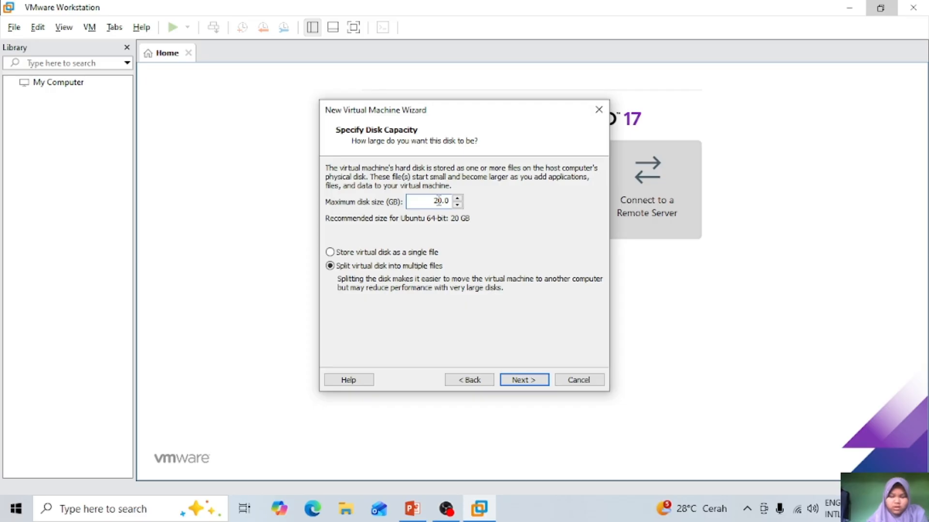
key("BackSpace")
type("15")
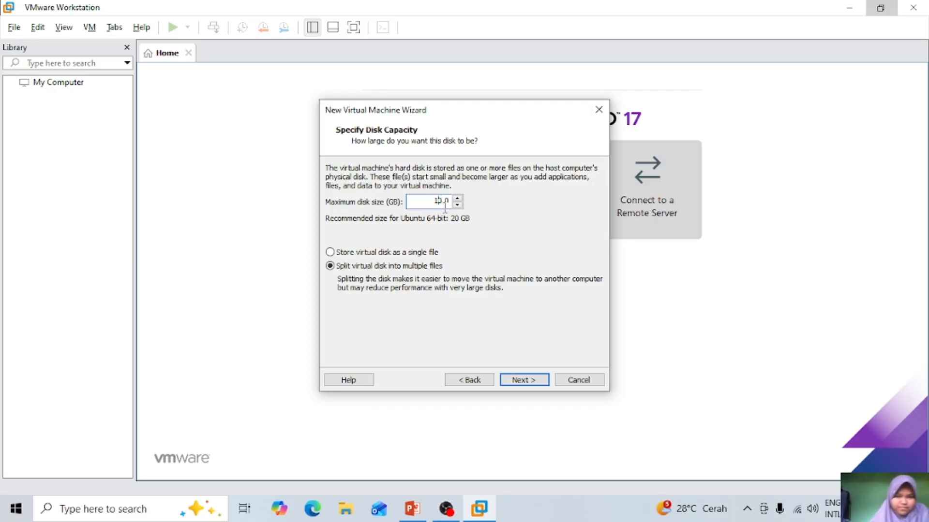
left_click(387, 252)
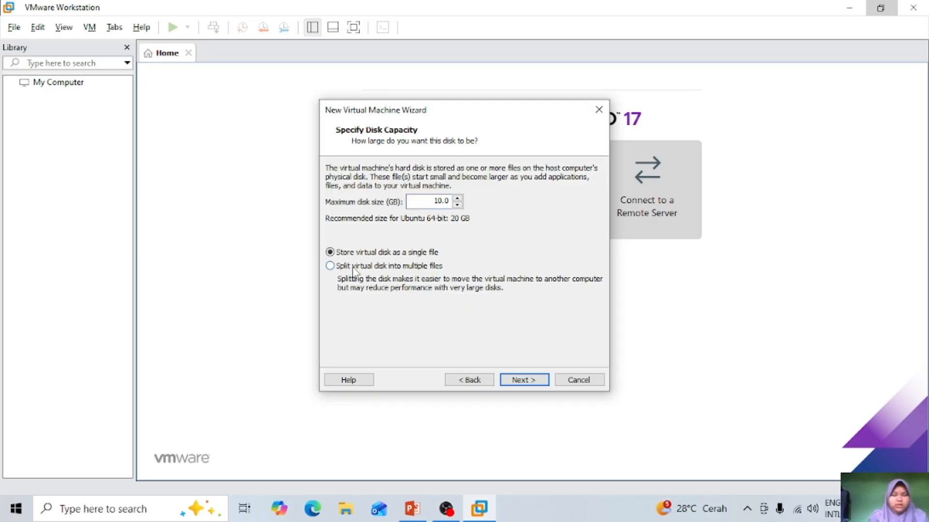
left_click(515, 380)
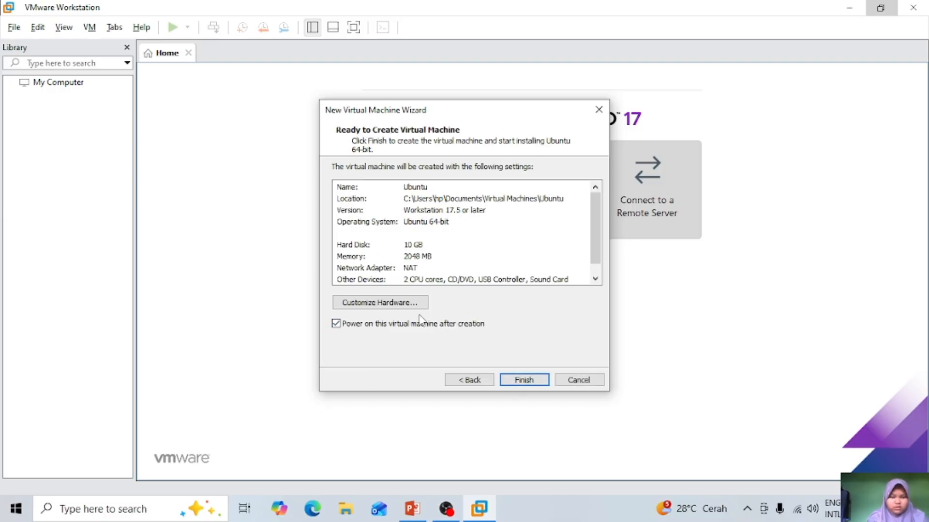
- Review the network adapter in Customize Hardware, leaving it on NAT
left_click(409, 305)
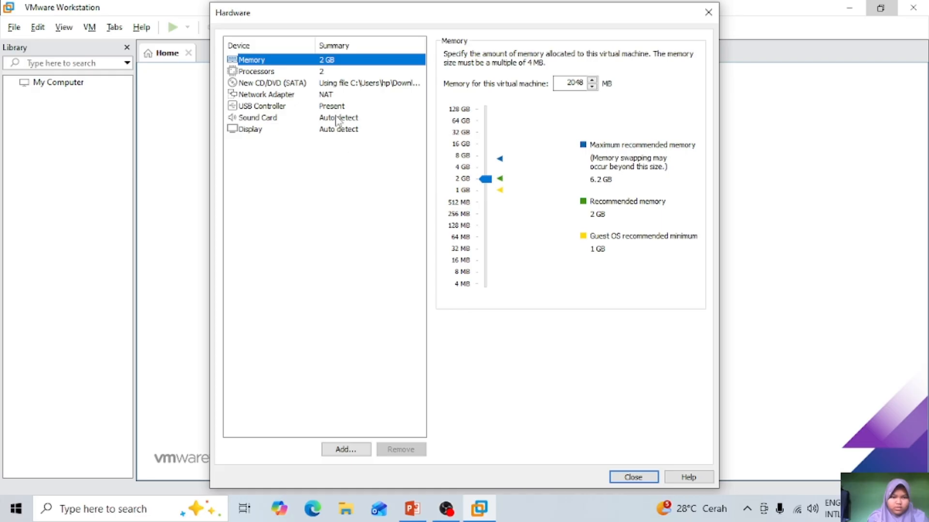
left_click(304, 94)
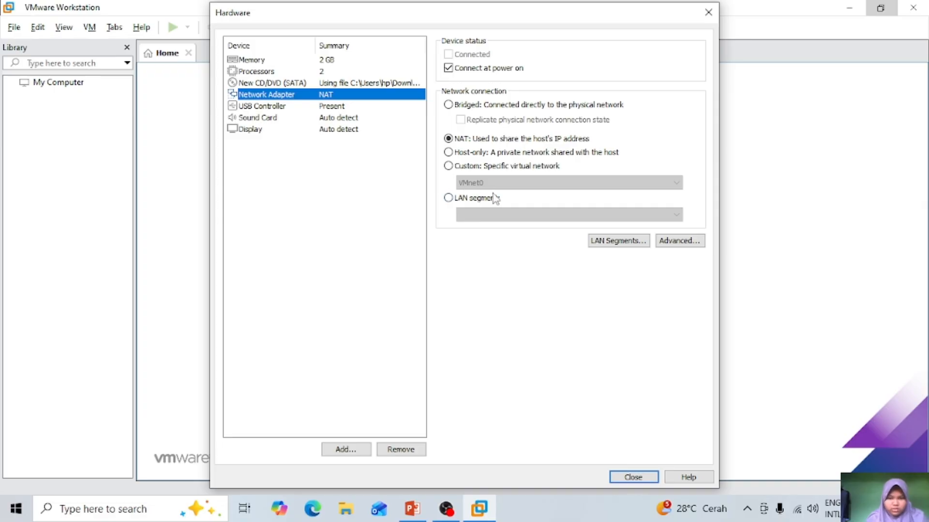
left_click(449, 166)
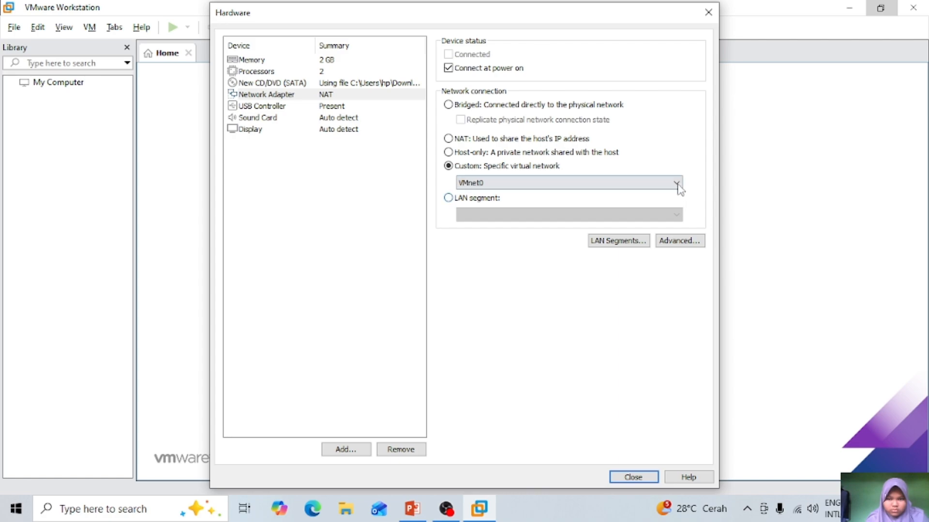
left_click(677, 184)
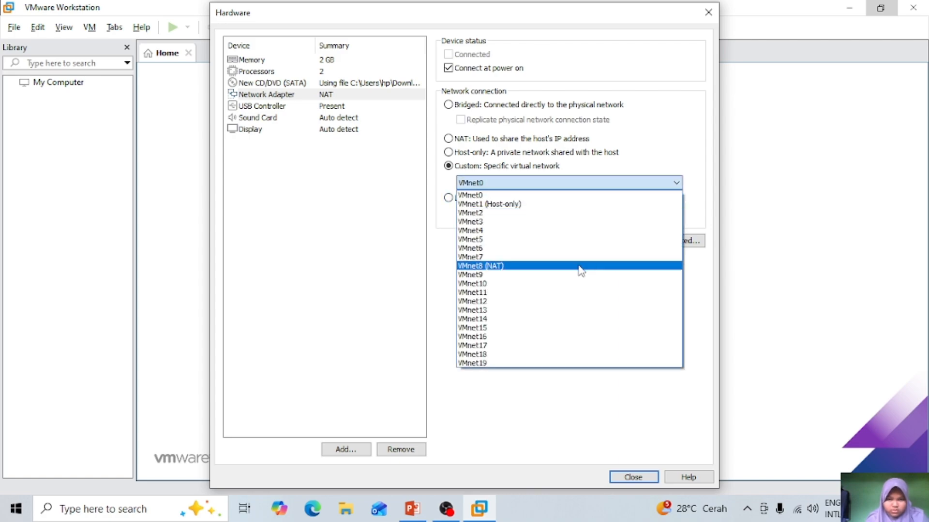
left_click(580, 267)
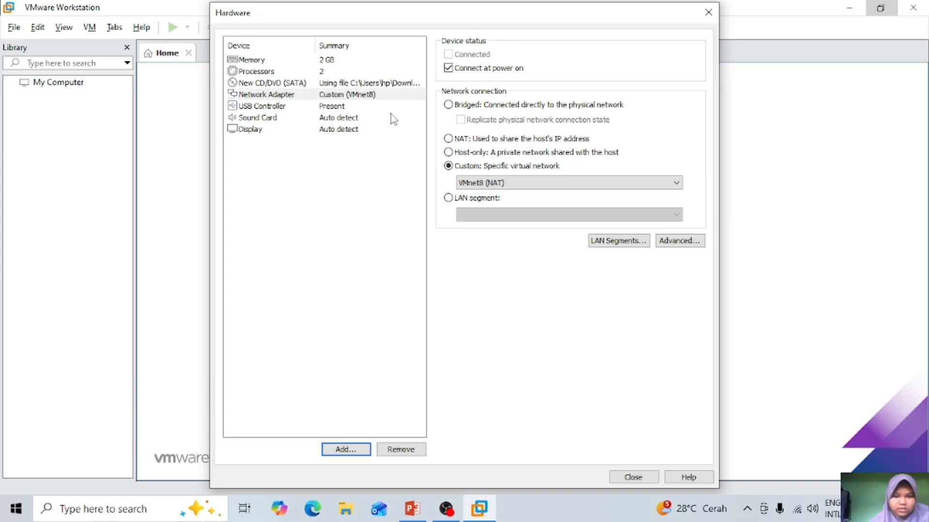
left_click(449, 140)
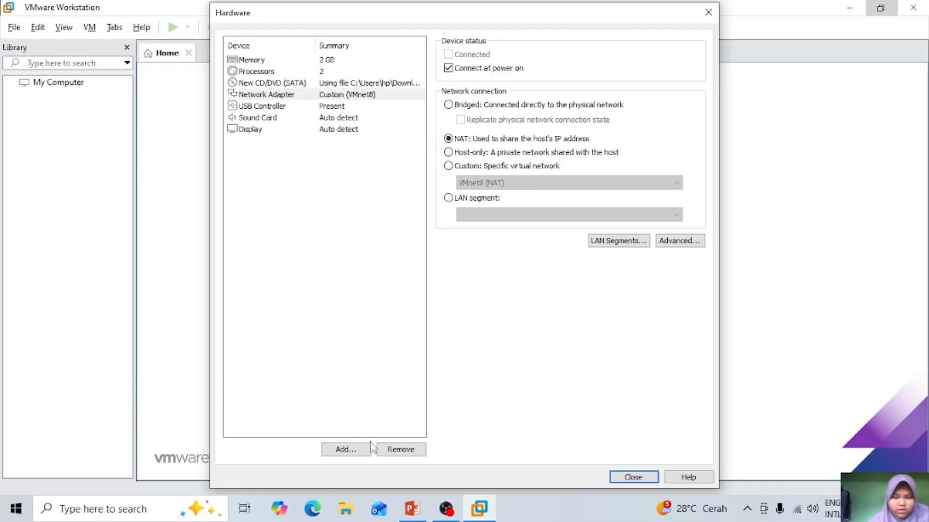
- Add a second CD/DVD drive and return to the summary
left_click(357, 449)
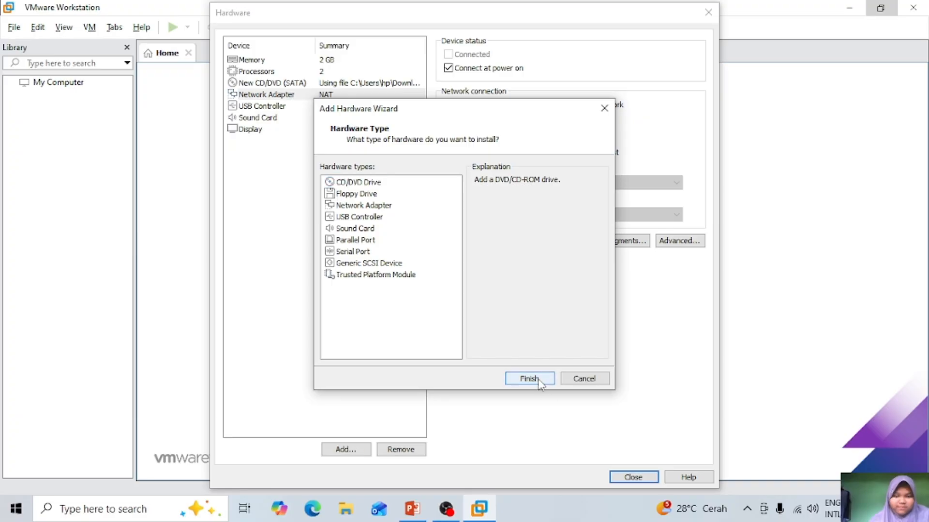
left_click(529, 378)
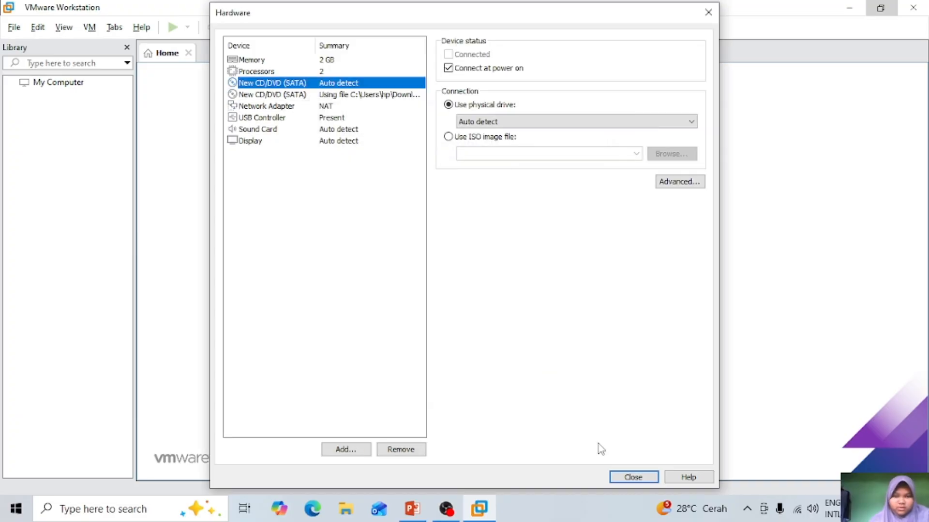
left_click(634, 479)
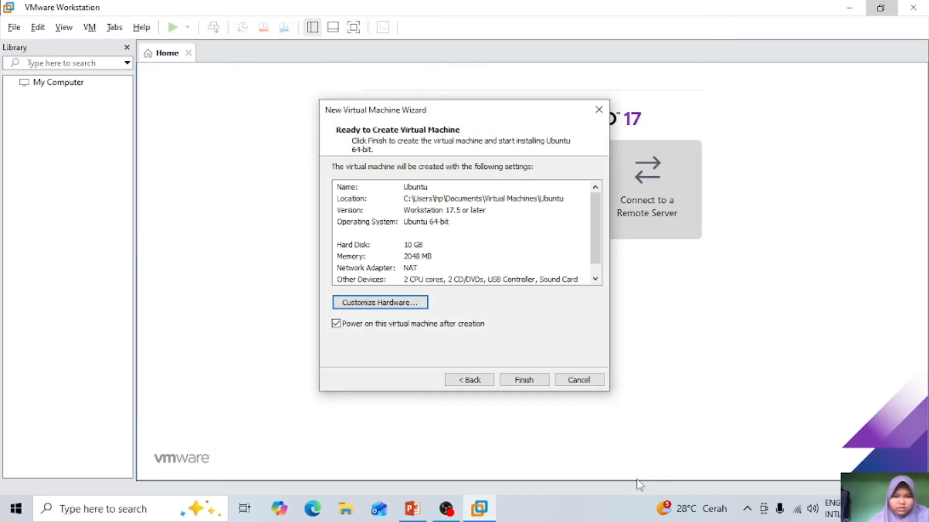
- Create and power on the Ubuntu VM, then switch to PowerPoint's Outline slide
left_click(530, 381)
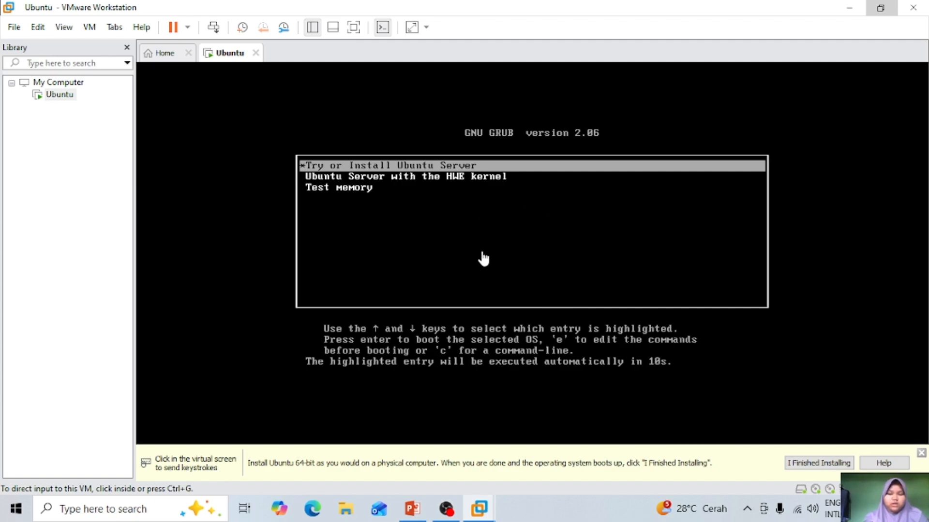
left_click(411, 512)
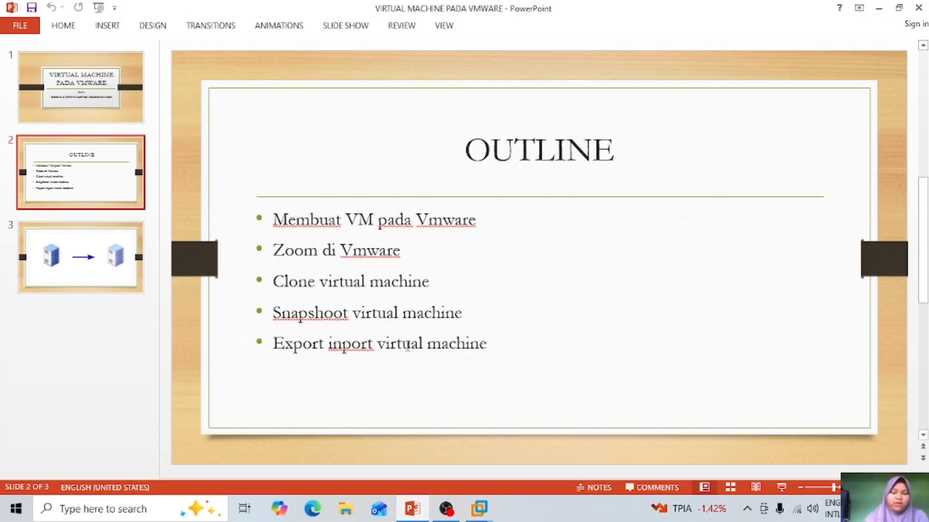
- Bring the Ubuntu VM window back and apply Stretch Guest > Keep Aspect Ratio Stretch
left_click(483, 507)
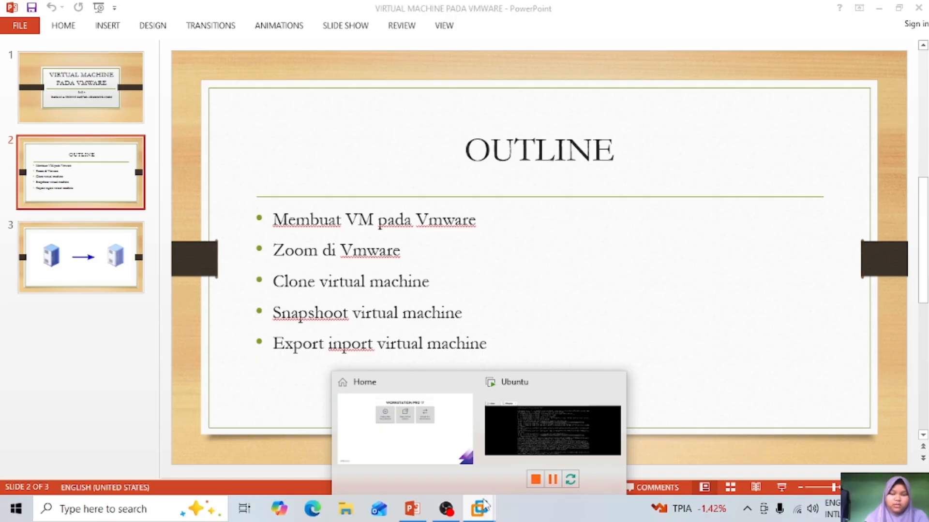
left_click(560, 434)
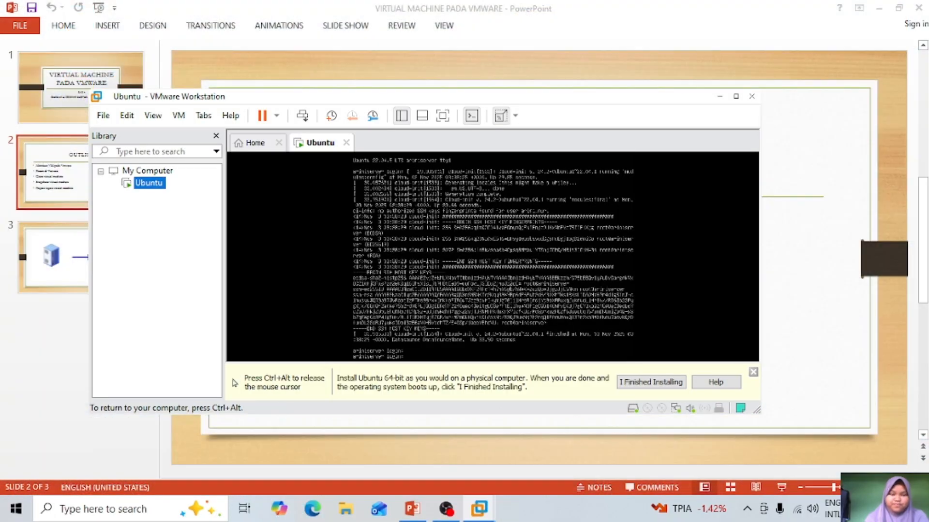
key("ctrl+alt")
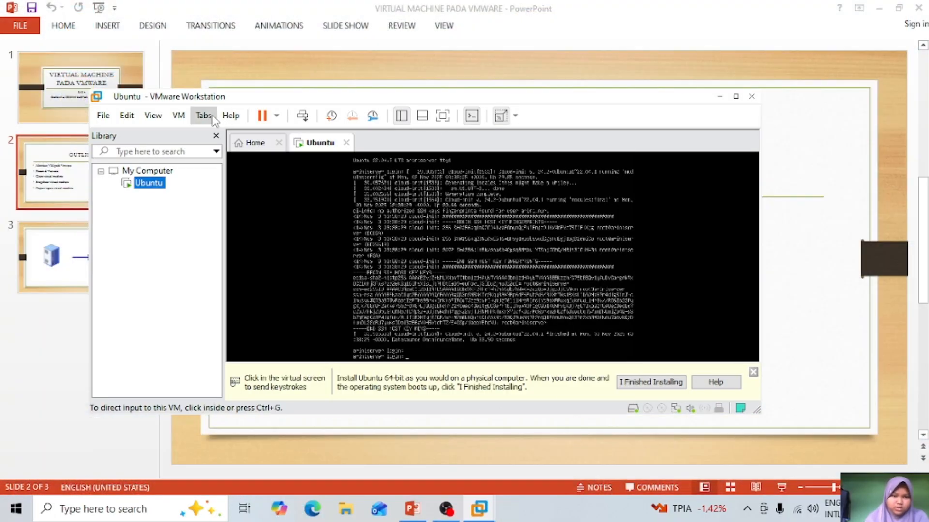
left_click(151, 116)
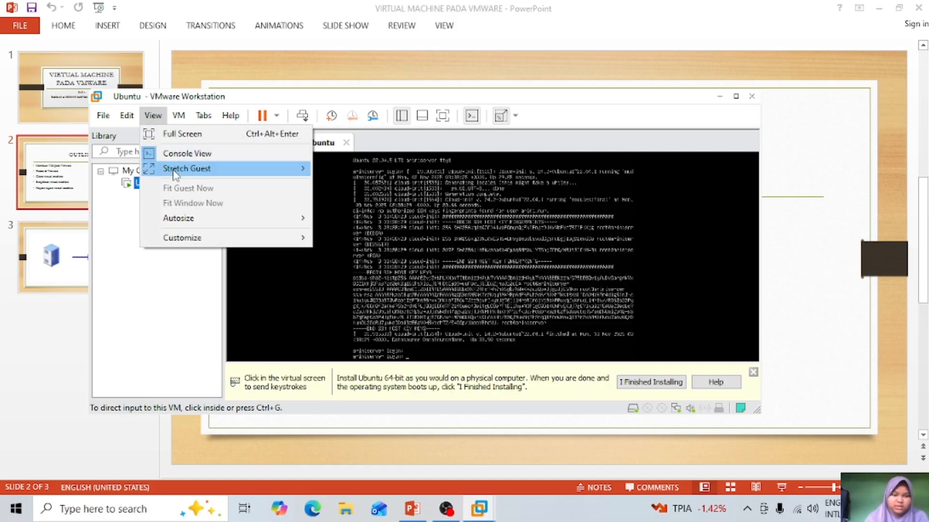
mouse_move(174, 175)
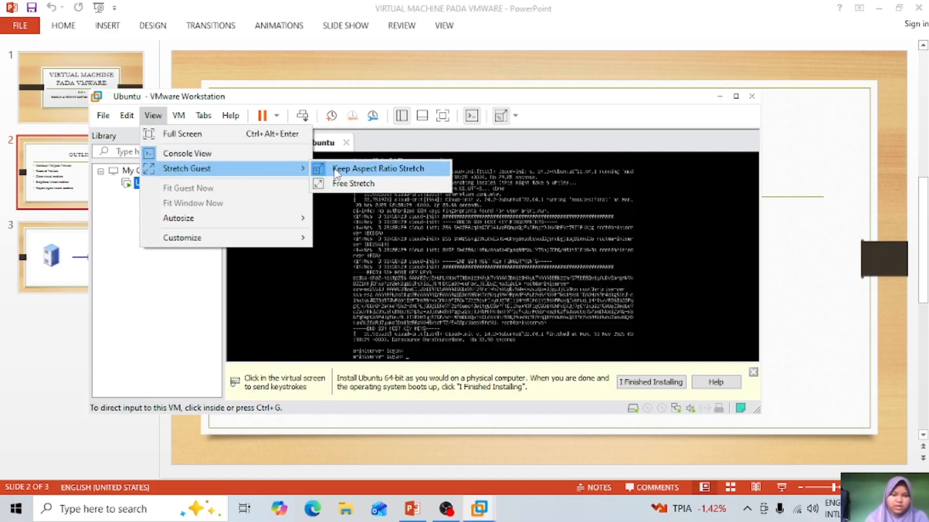
left_click(356, 169)
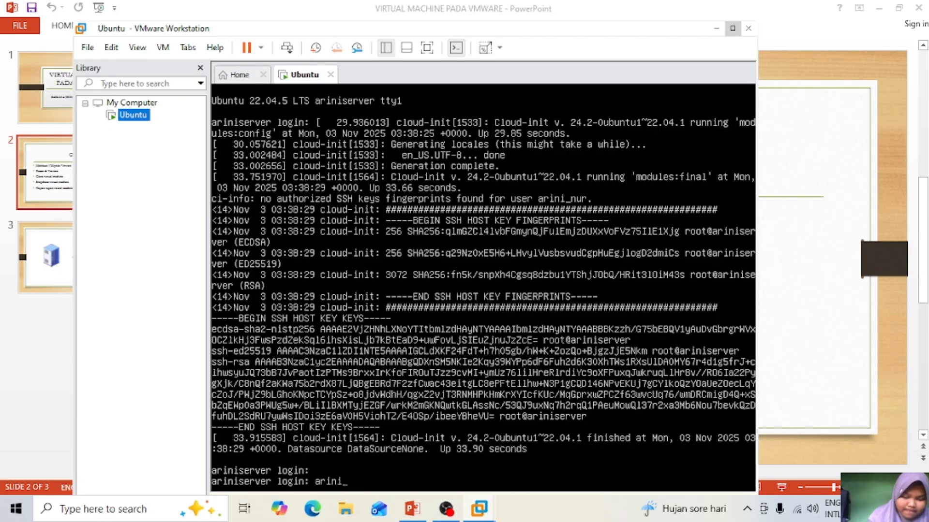
- Submit the username and password at the Ubuntu console, then minimise the VM window
key("Return")
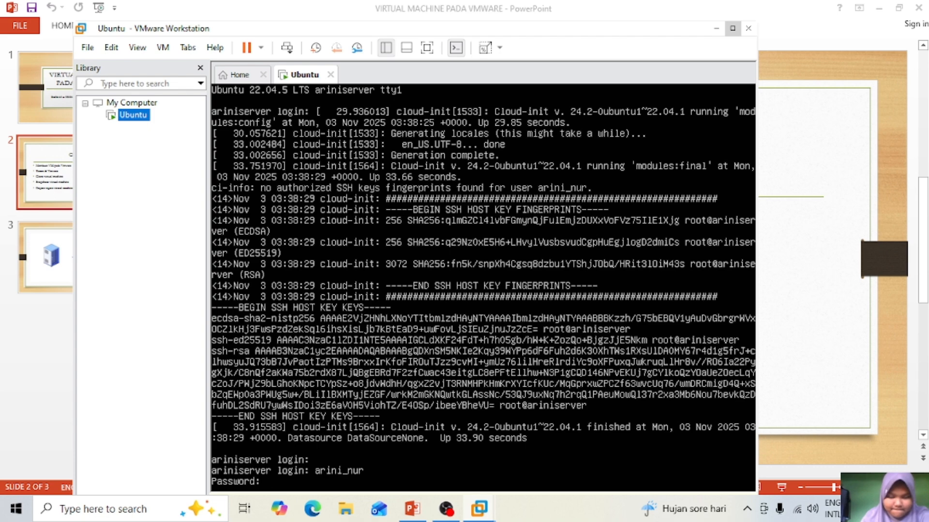
key("Return")
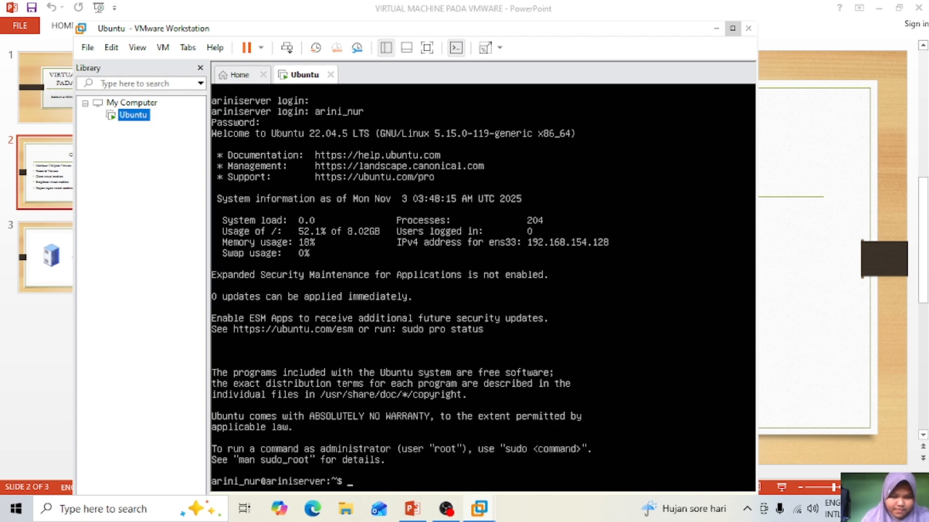
key("Return")
key("Return")
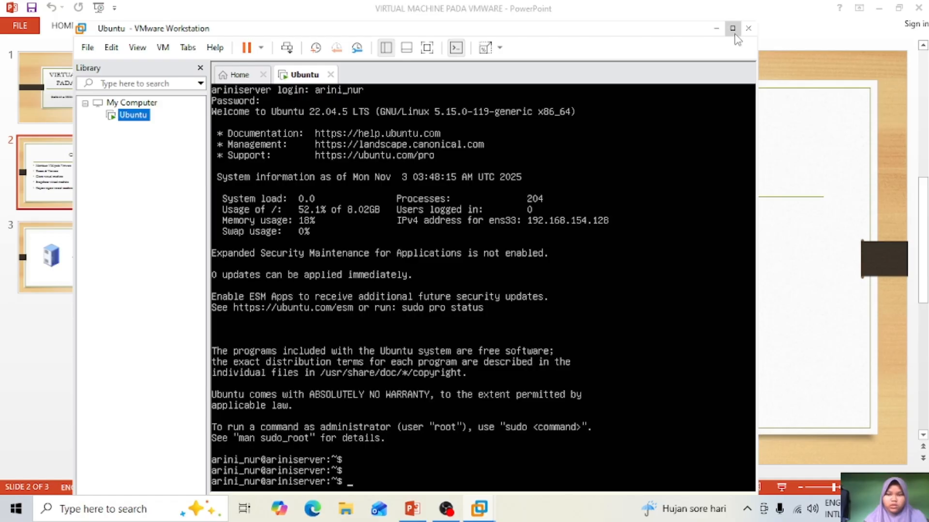
left_click(769, 72)
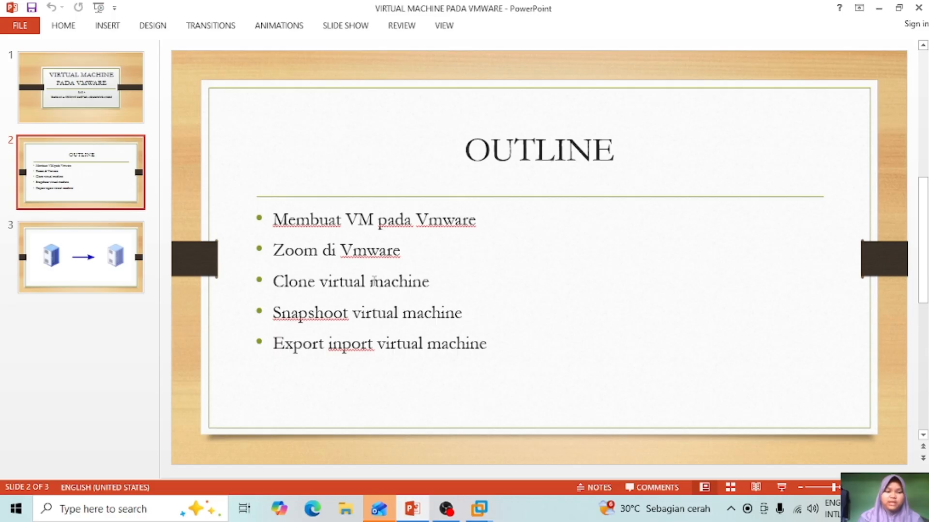
- Show PowerPoint slide 3's server diagram, then preview the VMware windows
left_click(131, 249)
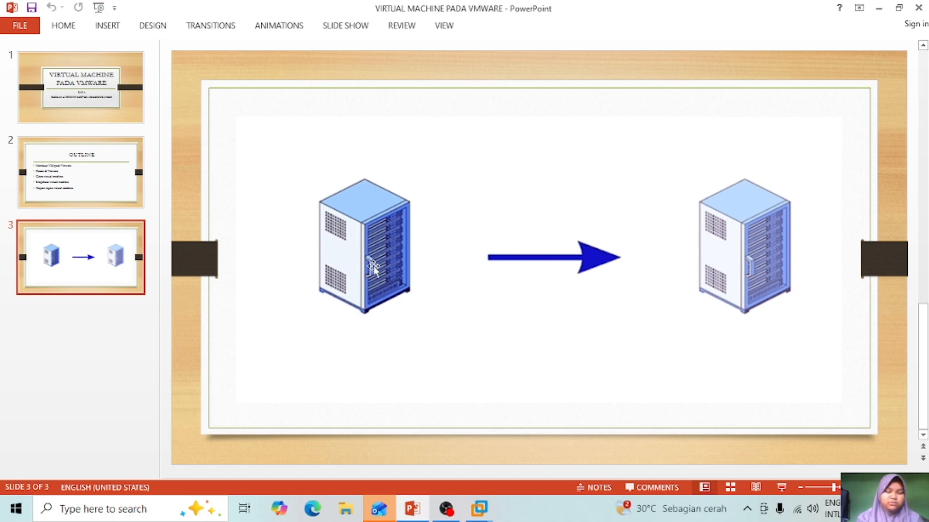
left_click(479, 508)
- Shut down the Ubuntu guest from the power options
left_click(527, 462)
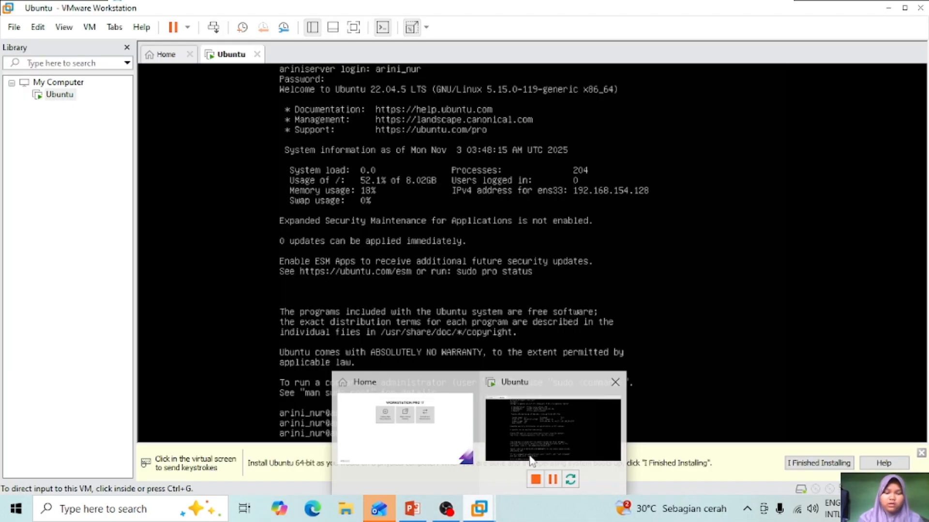
key("ctrl+alt")
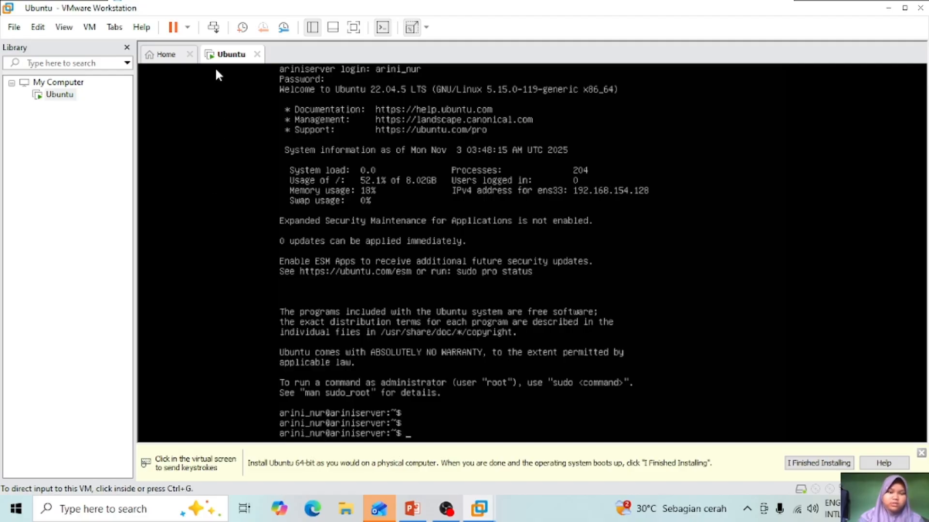
left_click(188, 27)
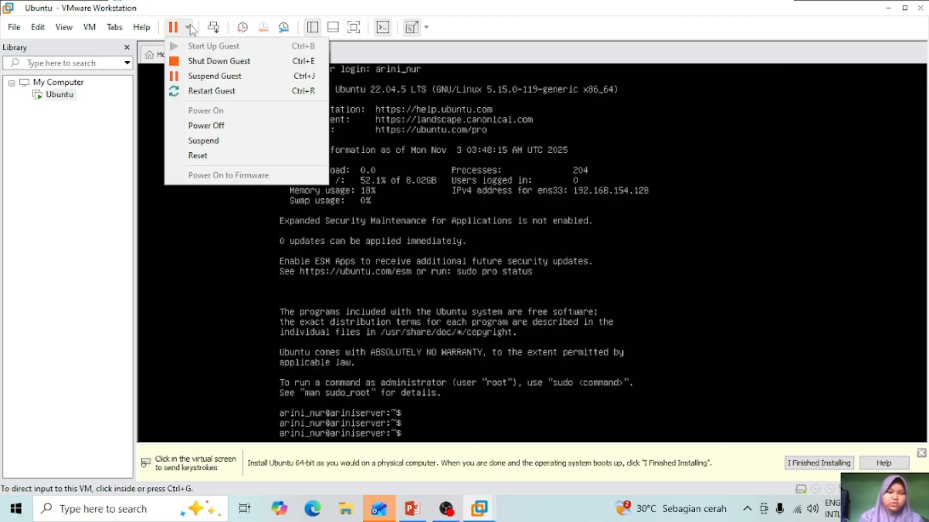
left_click(213, 62)
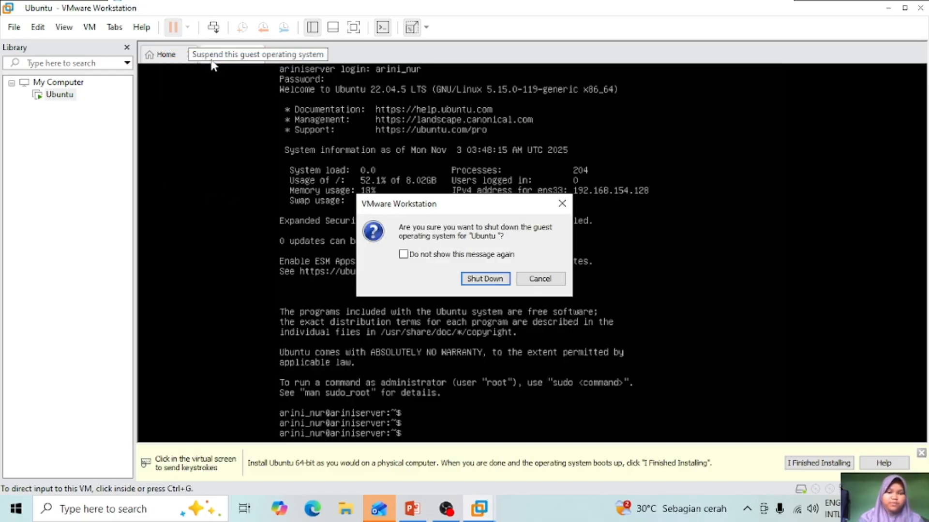
left_click(476, 282)
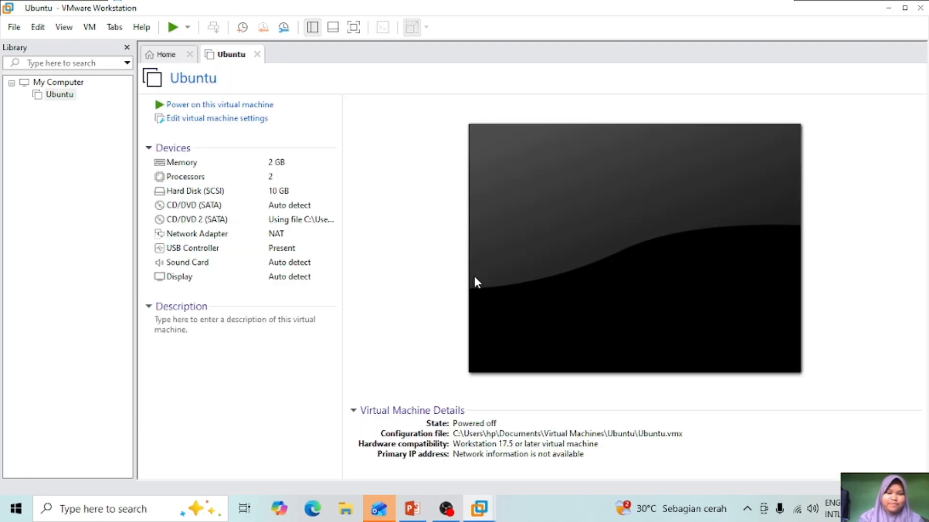
- Open the Ubuntu VM's right-click menu to reach its Manage options
right_click(56, 97)
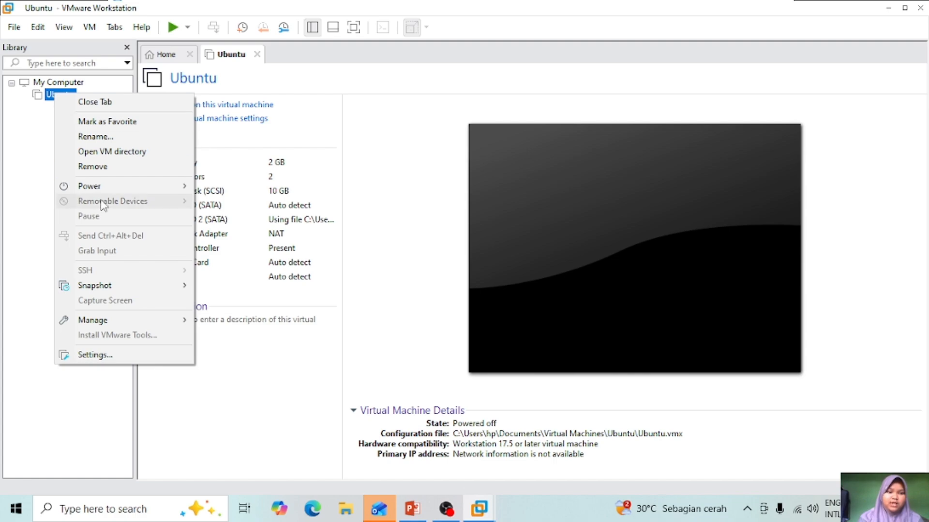
mouse_move(105, 323)
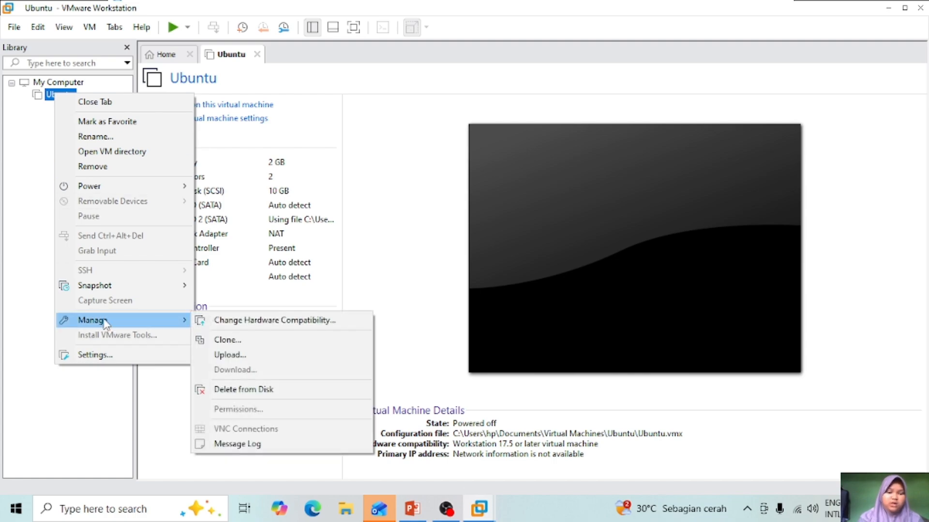
left_click(68, 414)
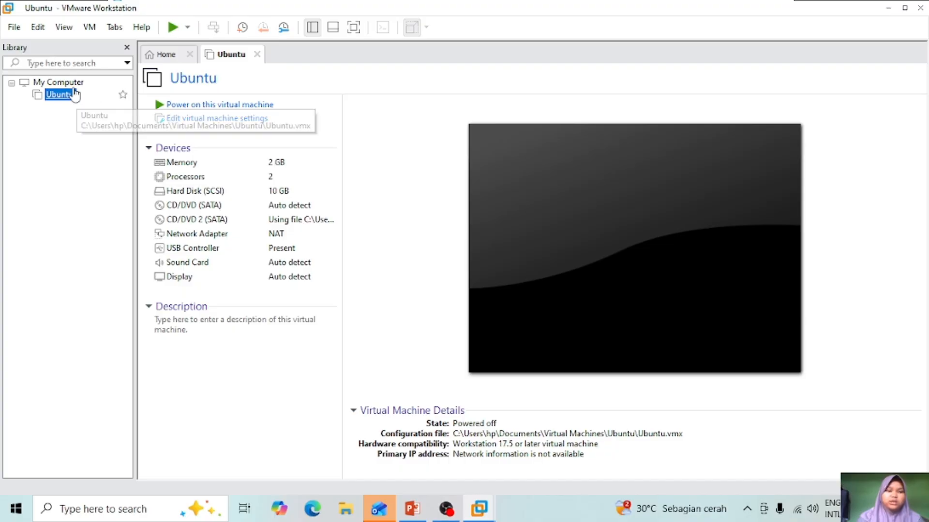
left_click(89, 29)
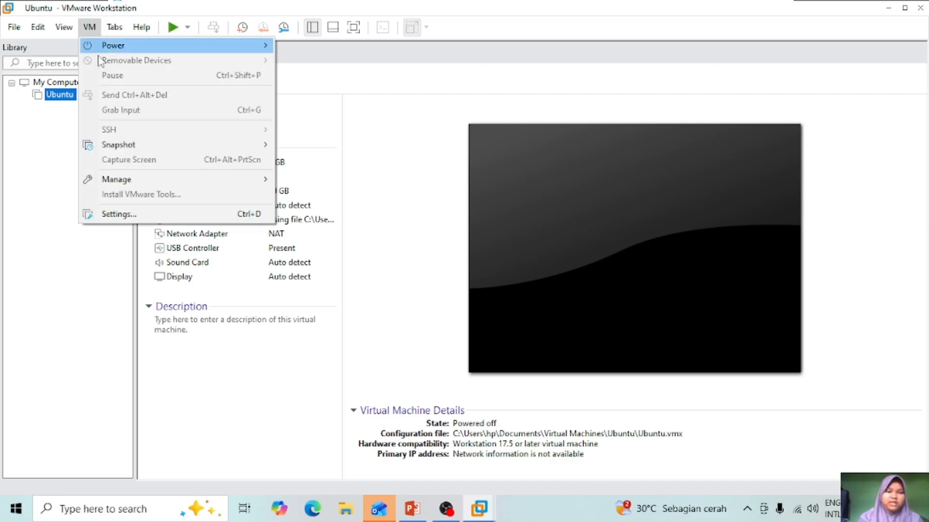
mouse_move(123, 186)
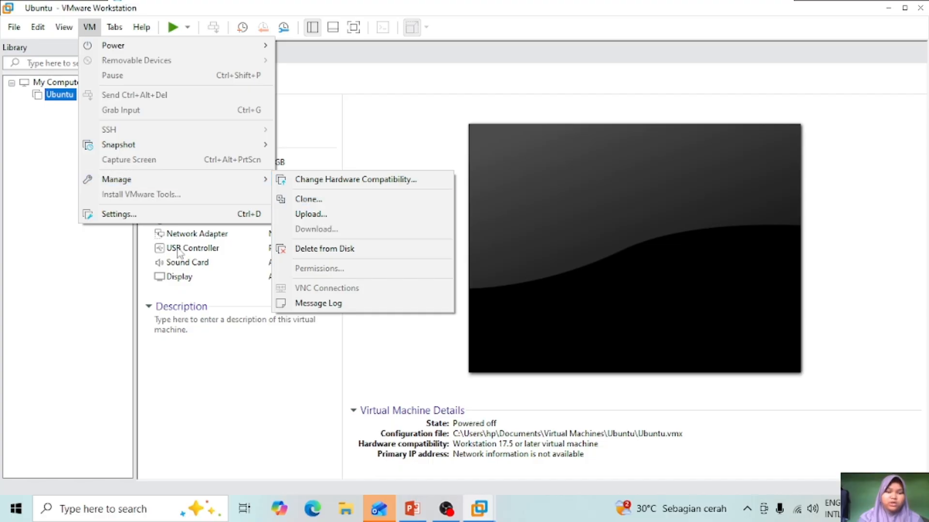
left_click(103, 295)
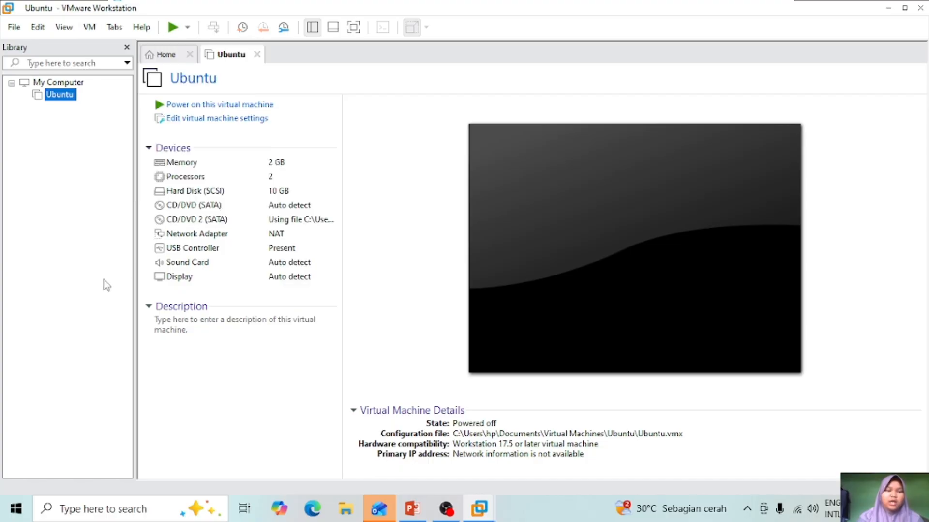
right_click(59, 99)
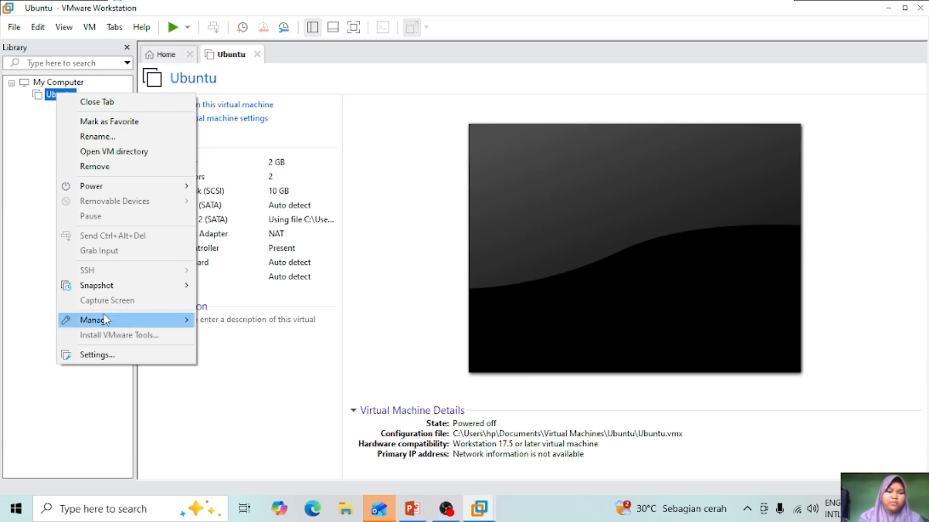
mouse_move(104, 320)
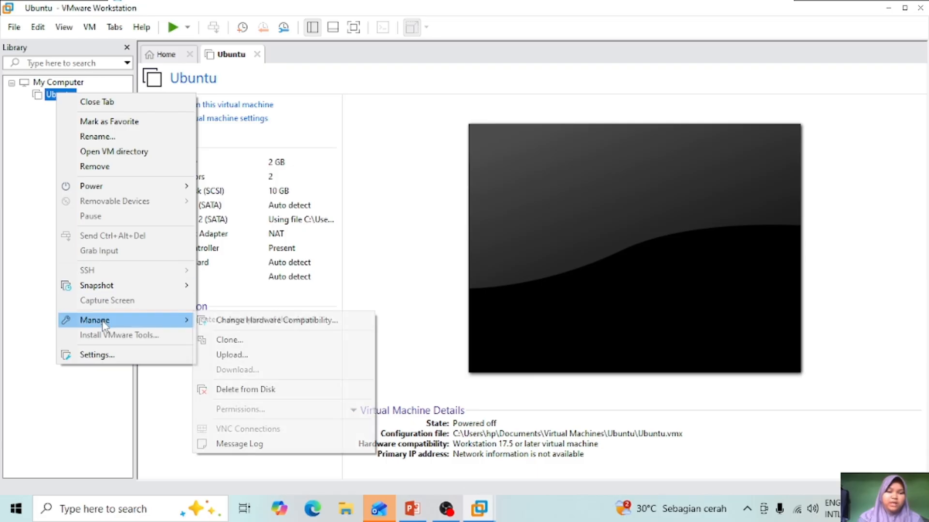
- Full-clone the Ubuntu VM from its current state as 'ubuntu 2'
left_click(221, 341)
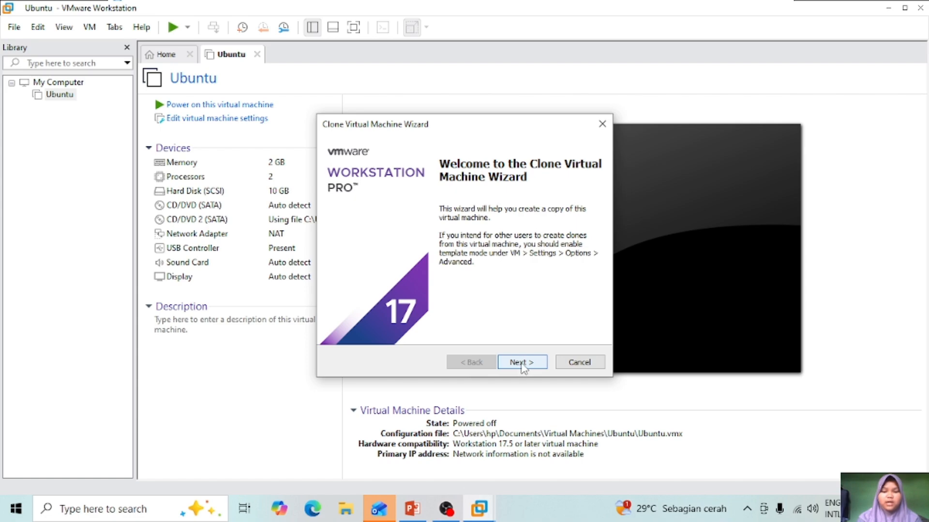
left_click(522, 363)
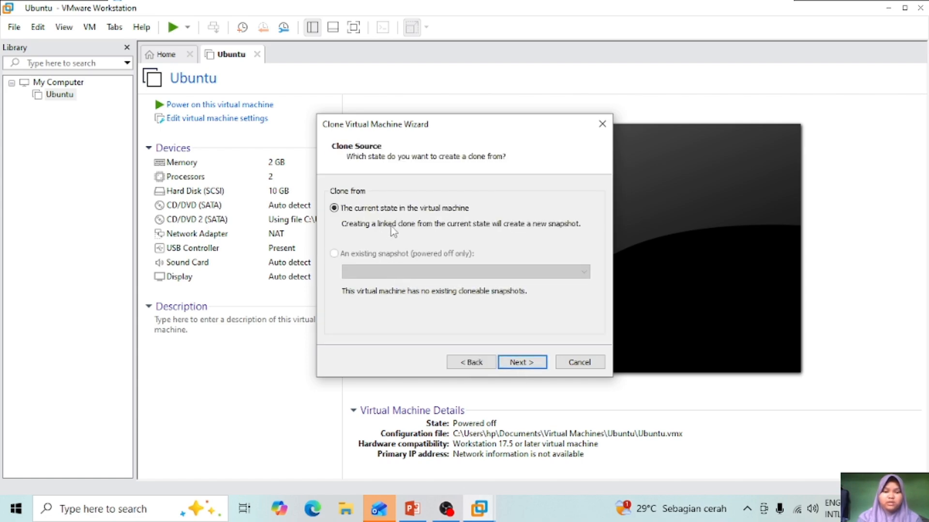
left_click(521, 362)
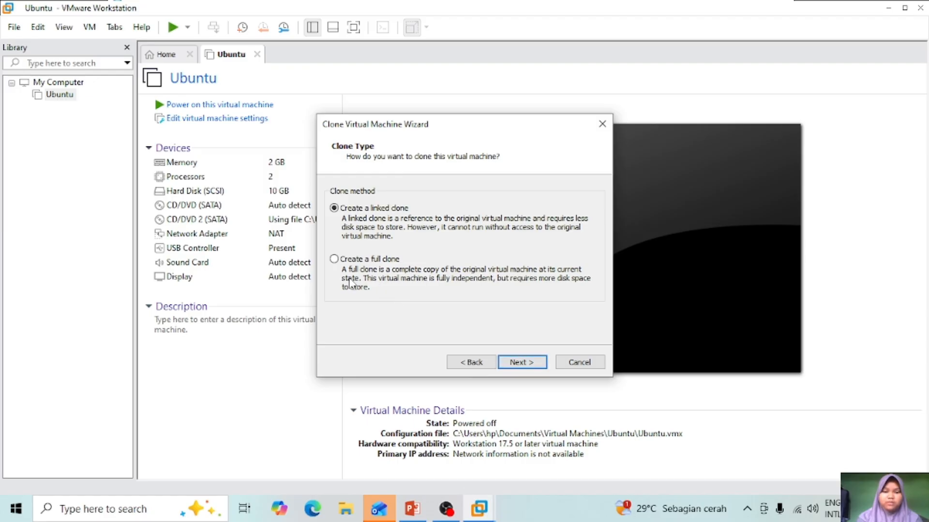
left_click(334, 259)
left_click(521, 363)
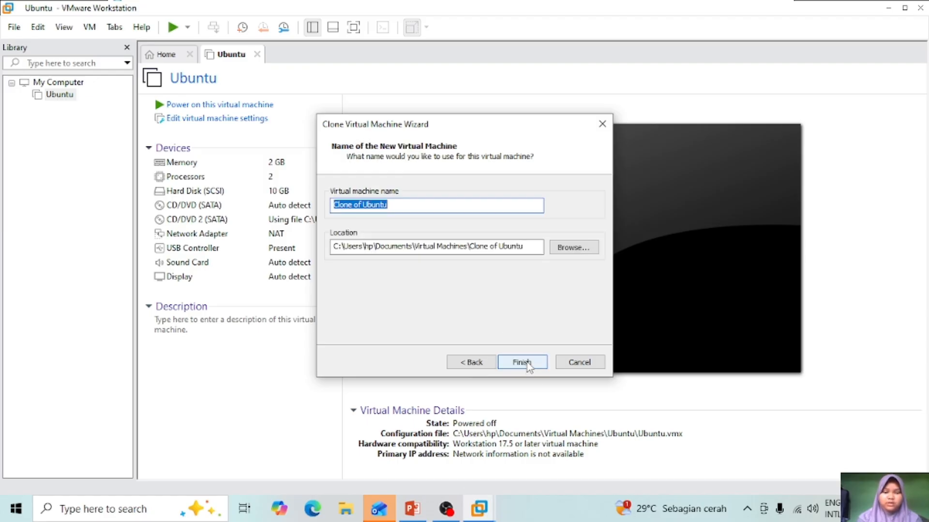
left_click(439, 208)
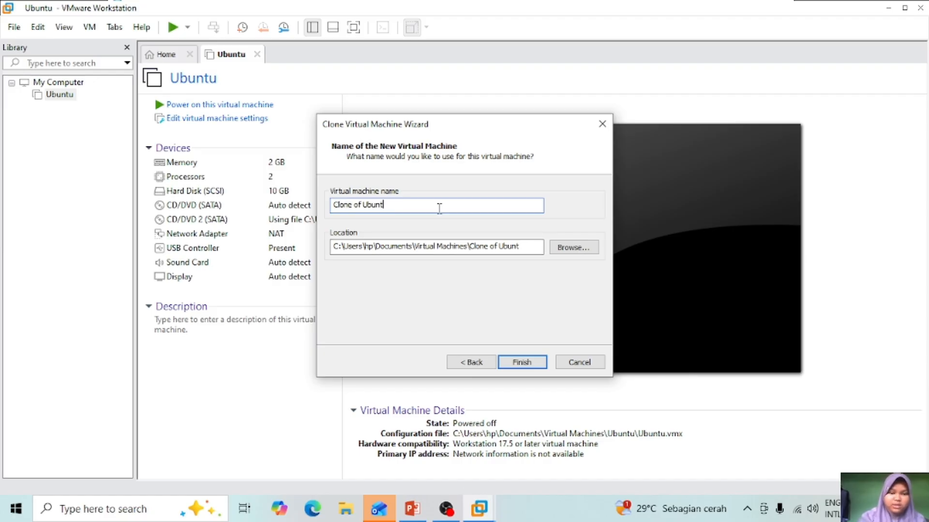
key("BackSpace")
key("BackSpace")
key("BackSpace")
key("BackSpace")
key("BackSpace")
key("BackSpace")
key("BackSpace")
key("BackSpace")
key("BackSpace")
key("BackSpace")
key("BackSpace")
key("BackSpace")
key("BackSpace")
key("BackSpace")
type("ub")
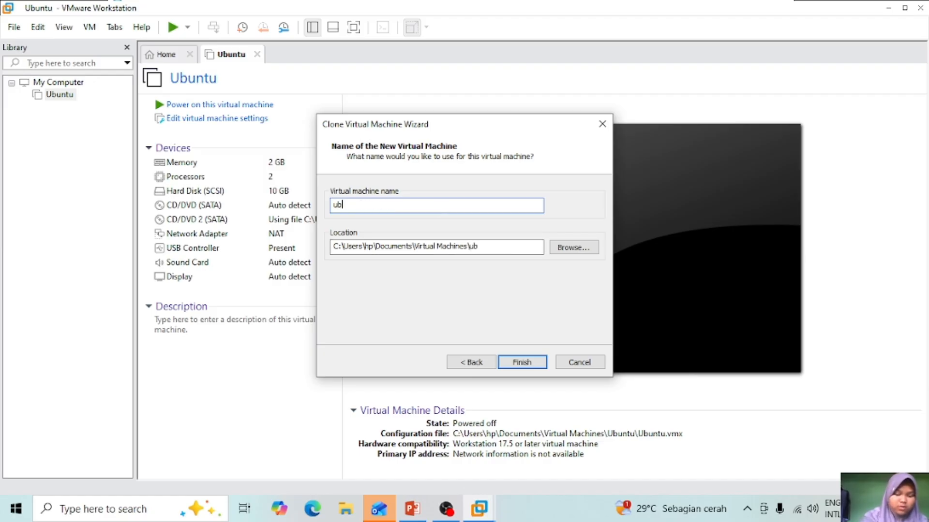
type("untu")
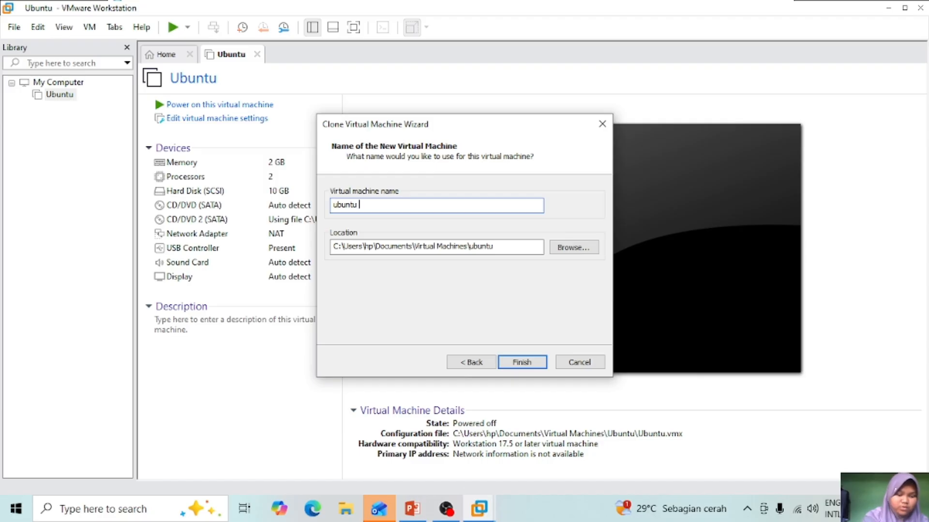
type(" 2")
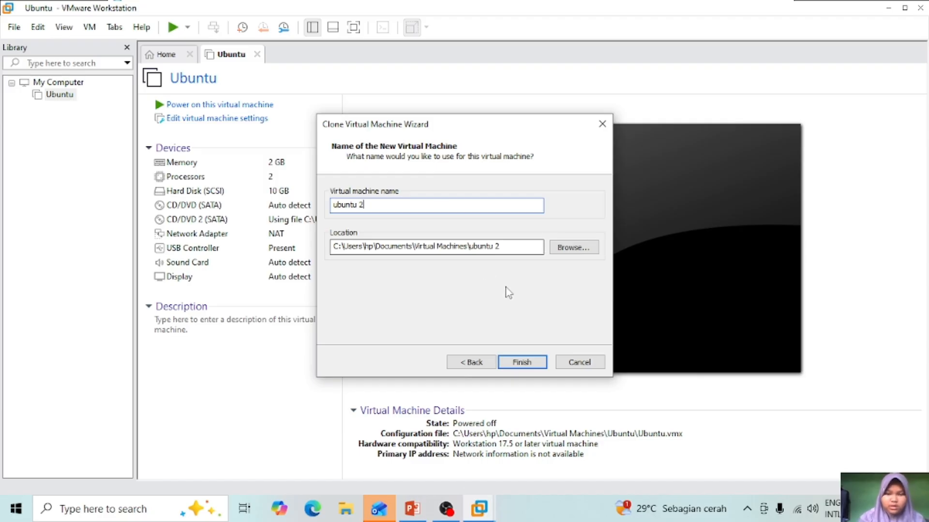
left_click(527, 363)
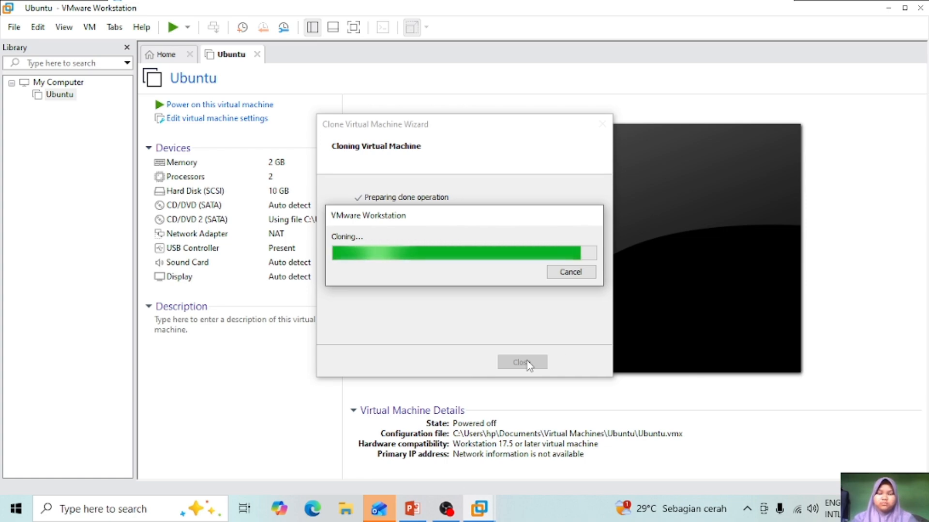
- Close the finished clone wizard and power on ubuntu 2
left_click(527, 363)
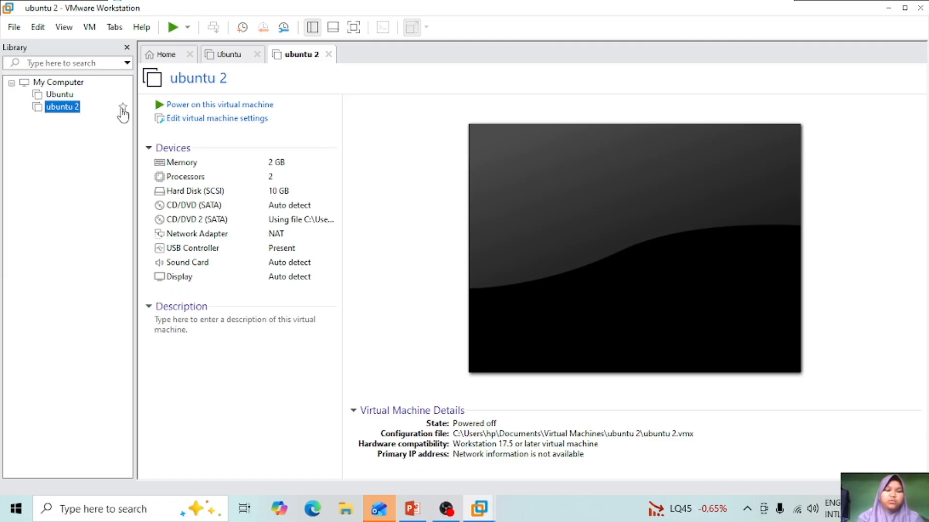
left_click(166, 108)
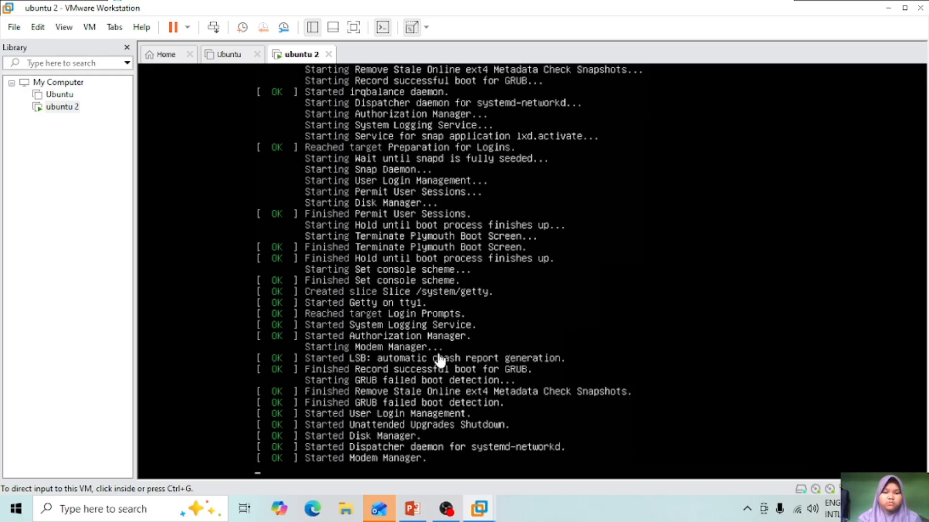
- Take ubuntu 2 full screen and log in with the username and password
key("ctrl+alt+Return")
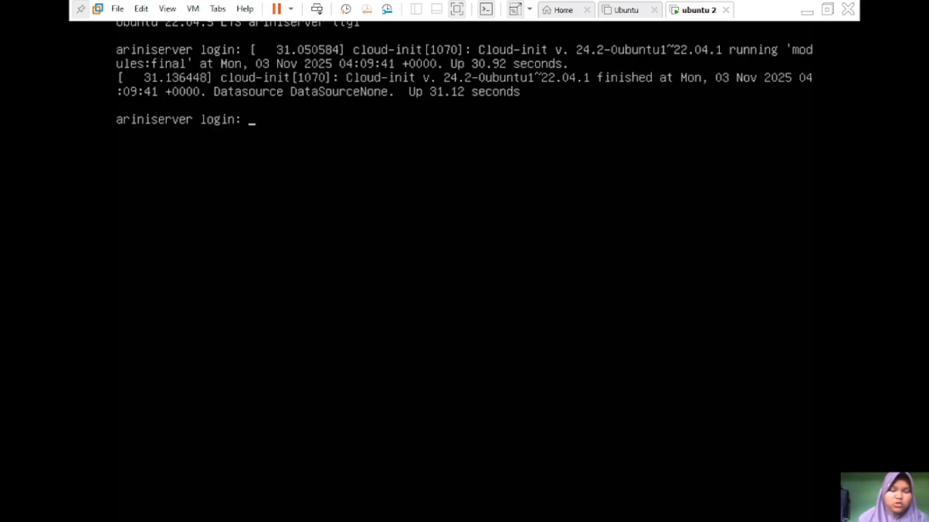
type("arin")
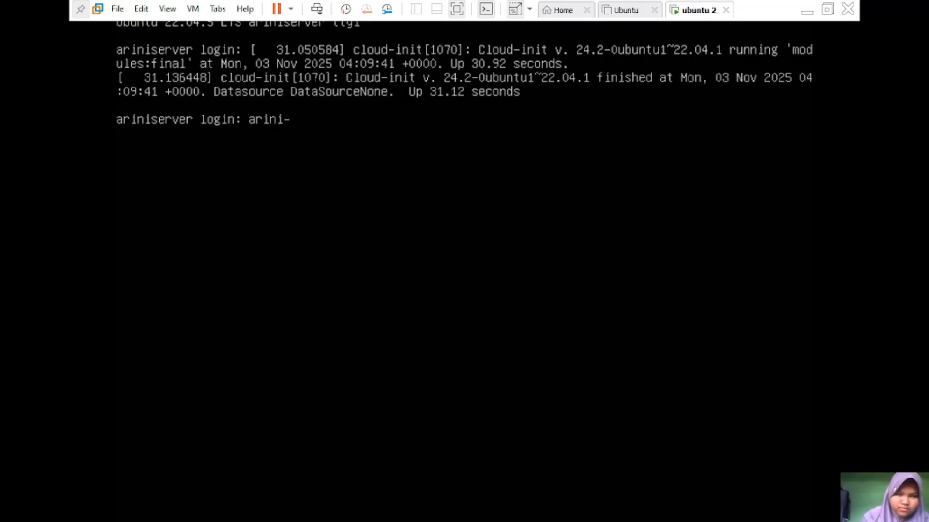
type("i_nur")
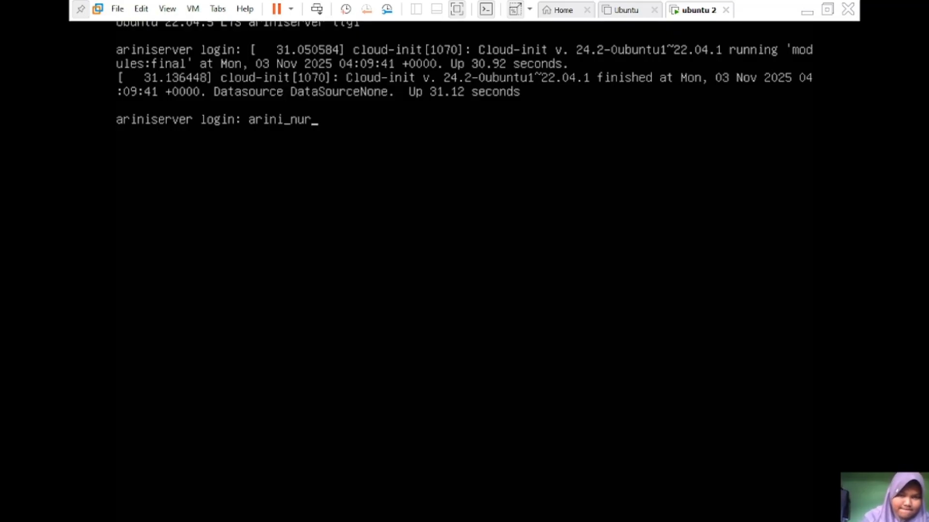
key("Return")
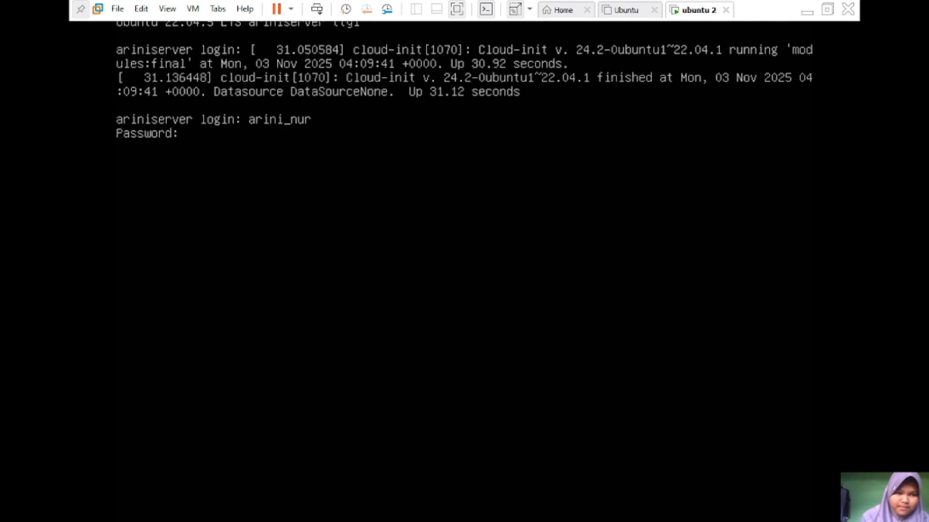
key("Return")
key("Return")
key("Return")
key("Return")
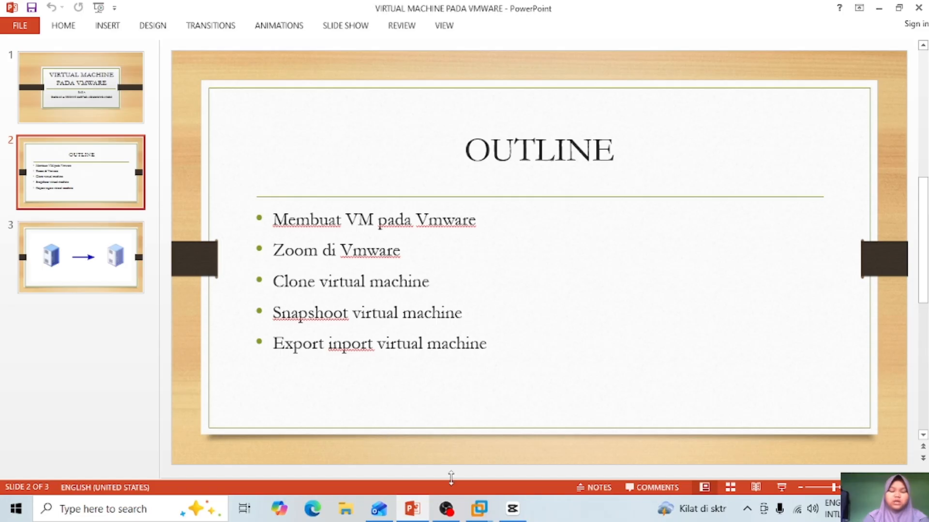
left_click(480, 510)
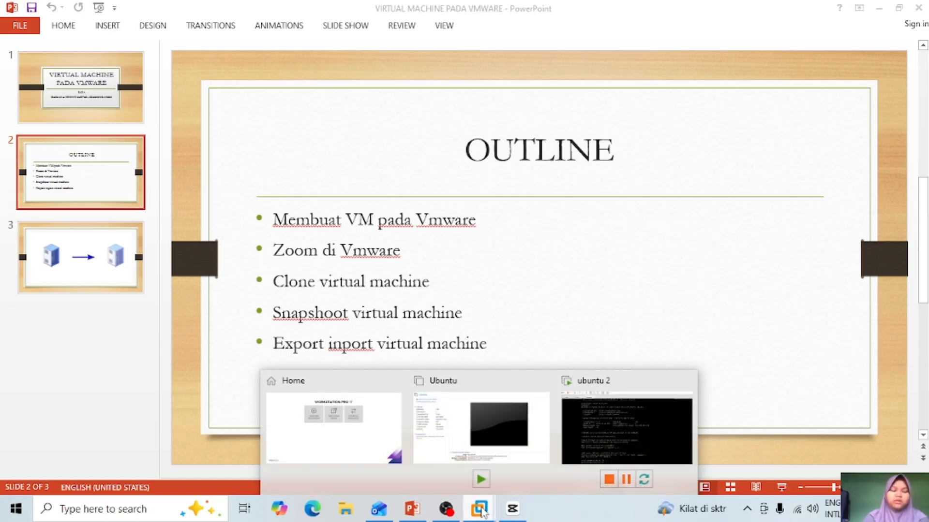
- In the ubuntu 2 window, clear the terminal and run ls, which lists no files
mouse_move(584, 442)
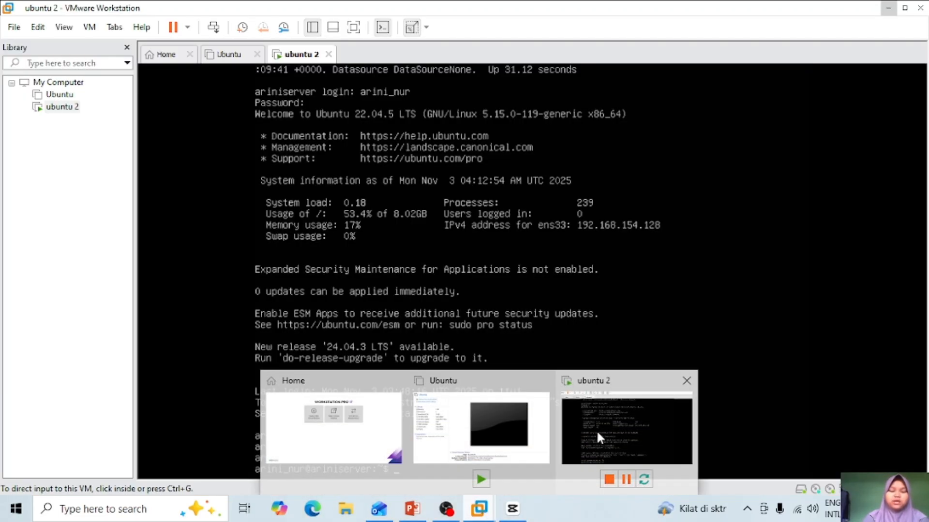
left_click(596, 430)
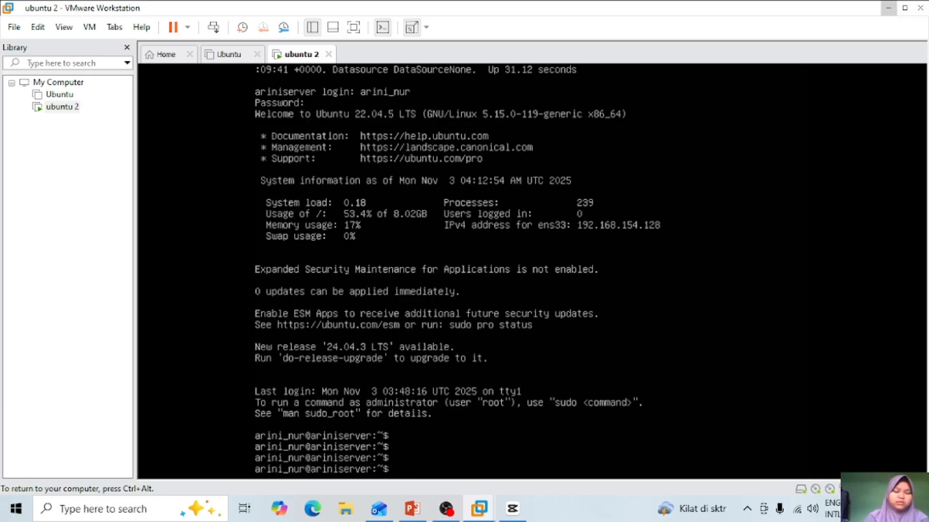
type("c")
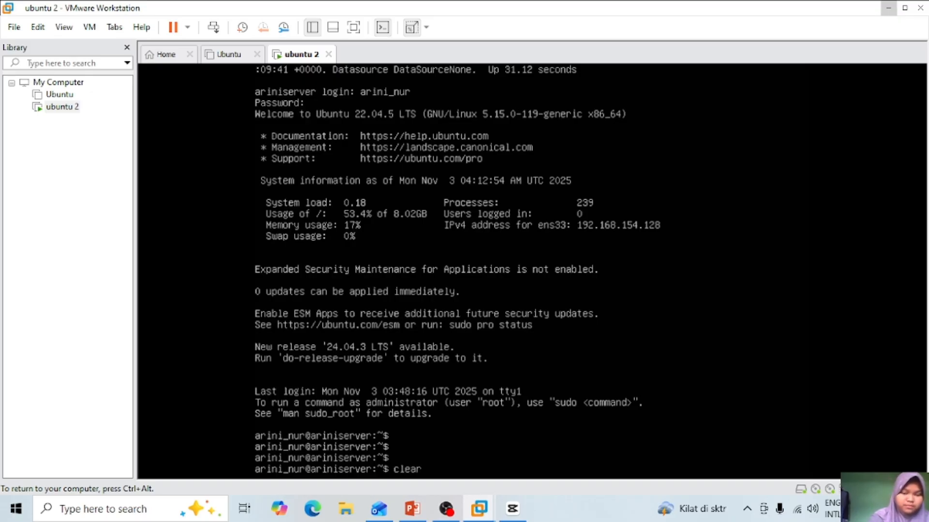
type("lear")
key("Return")
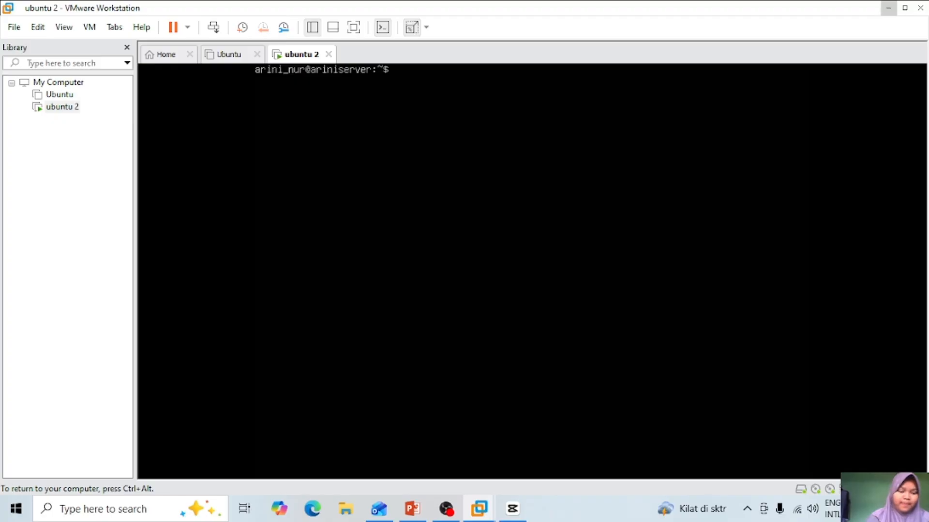
key("Return")
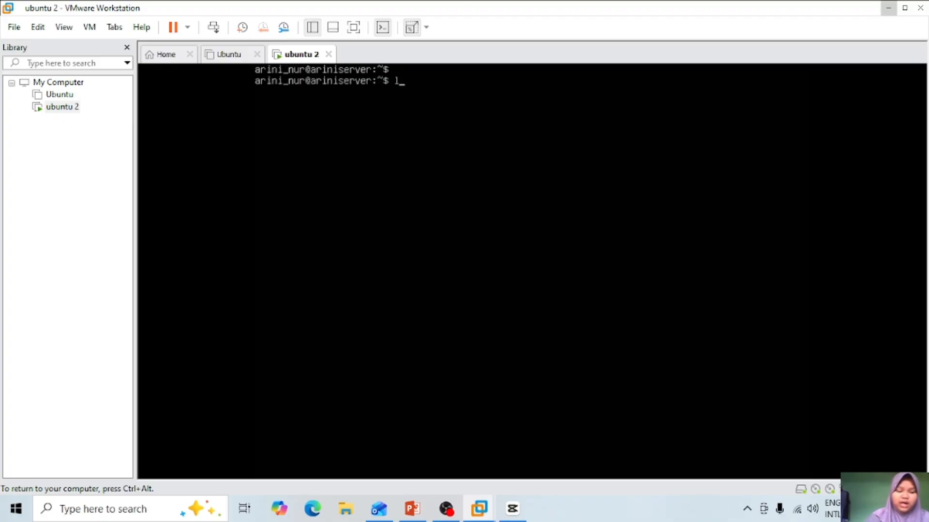
key("Return")
key("Return")
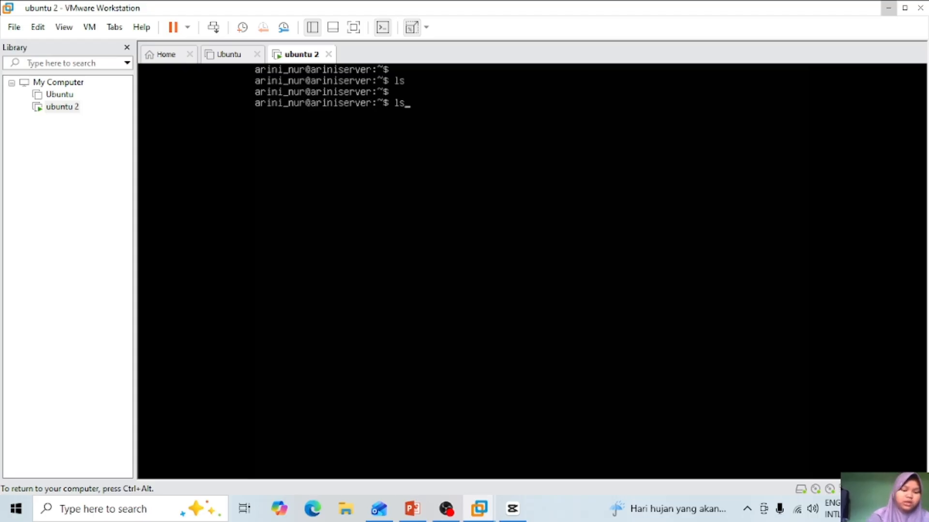
key("Return")
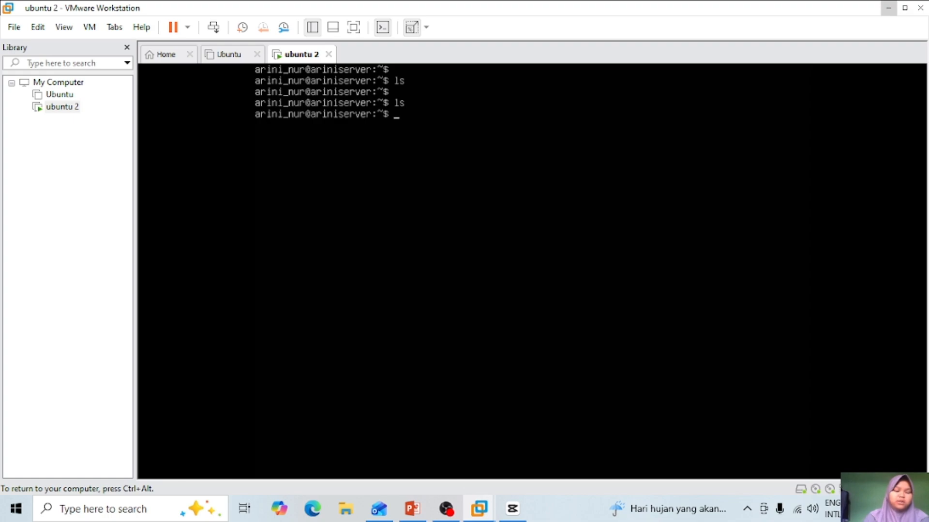
type("ls")
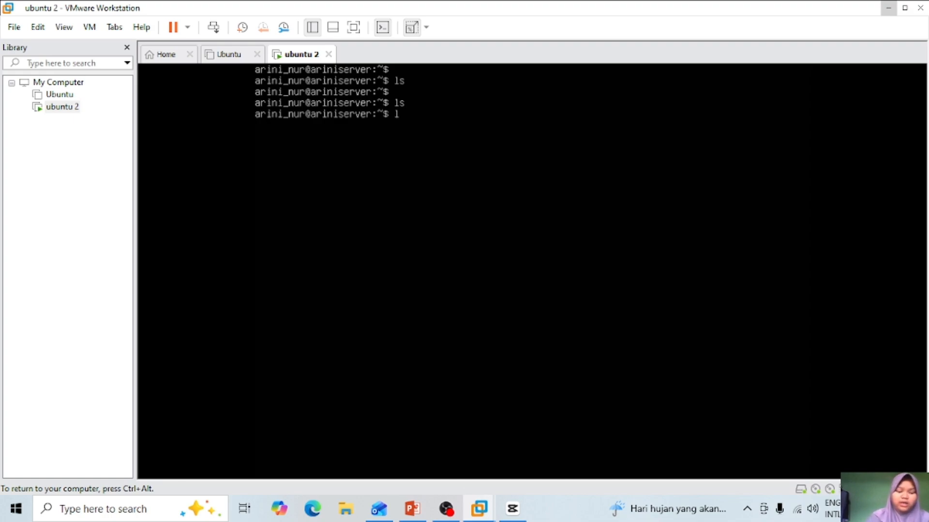
key("Return")
key("Return")
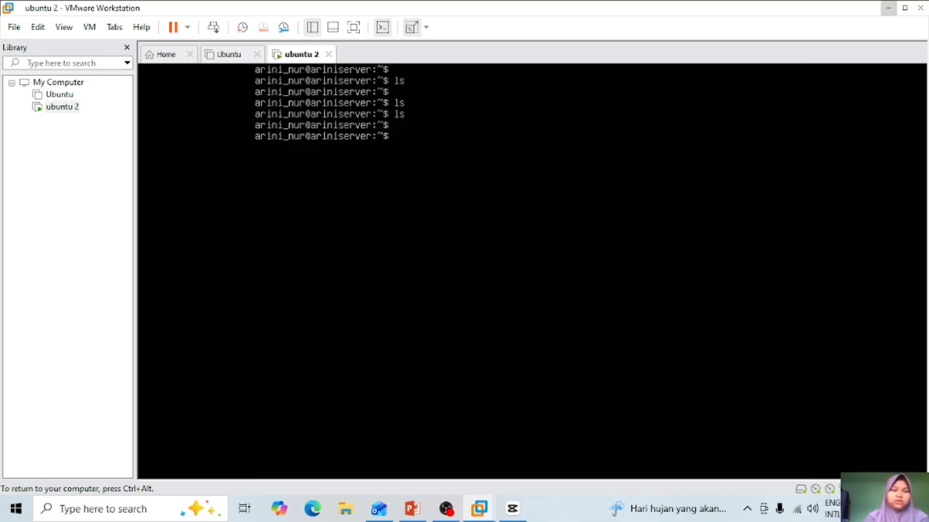
- Shut down the ubuntu 2 guest from the toolbar power menu and confirm
key("ctrl+alt")
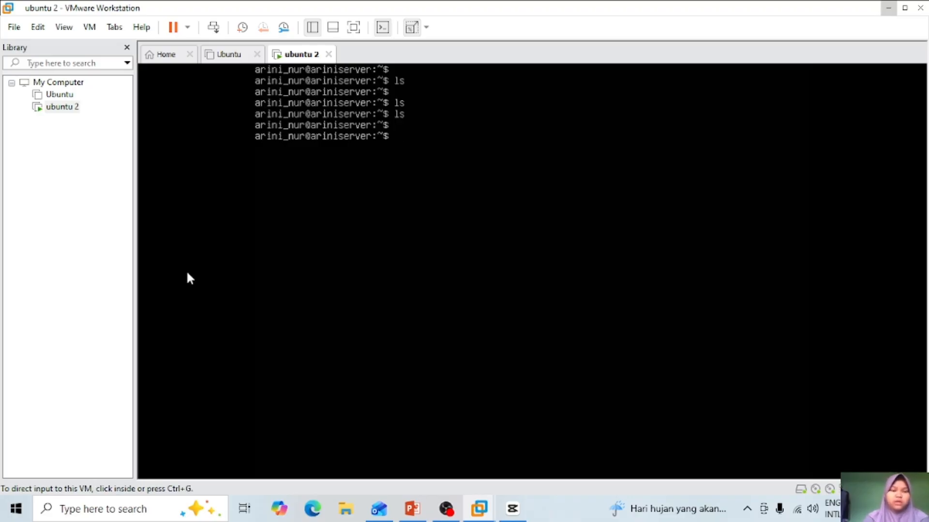
left_click(188, 28)
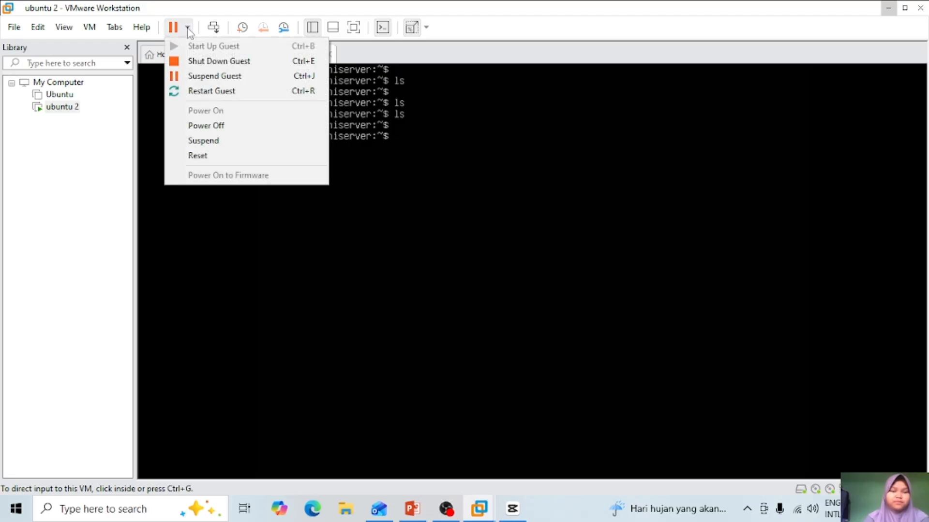
left_click(199, 61)
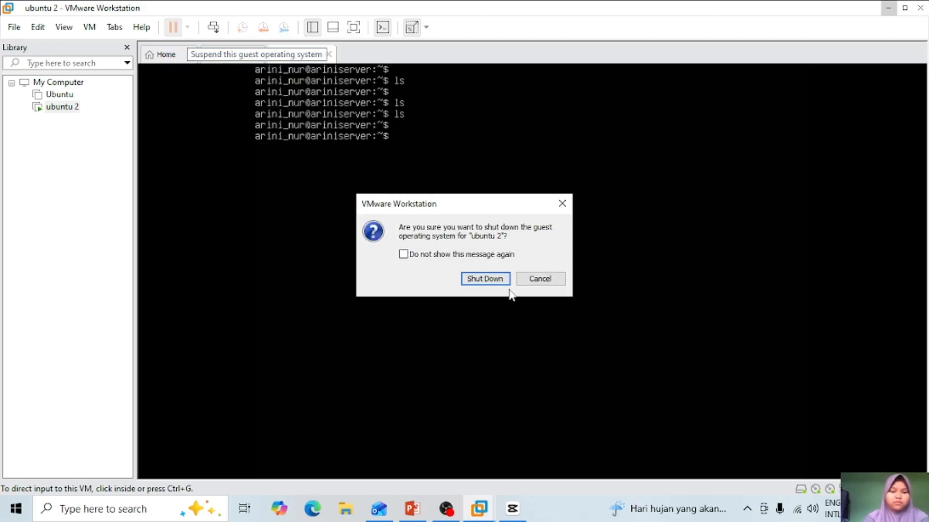
left_click(485, 279)
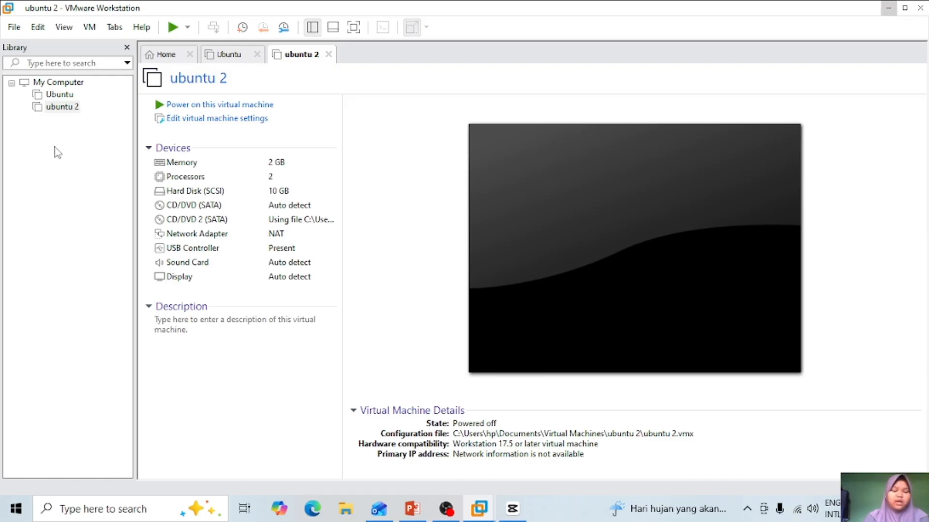
- Take a snapshot of the powered-off ubuntu 2 named 'default ubuntu' via VM > Snapshot
right_click(61, 115)
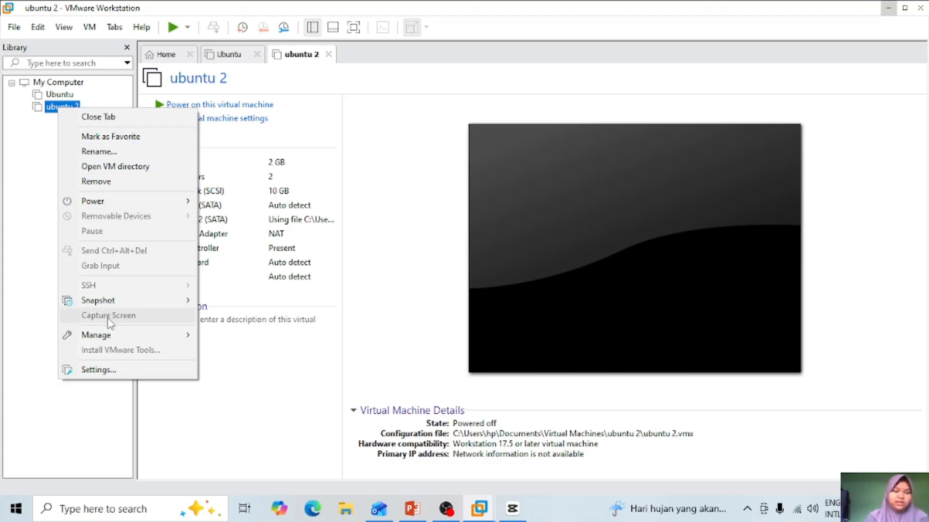
mouse_move(111, 303)
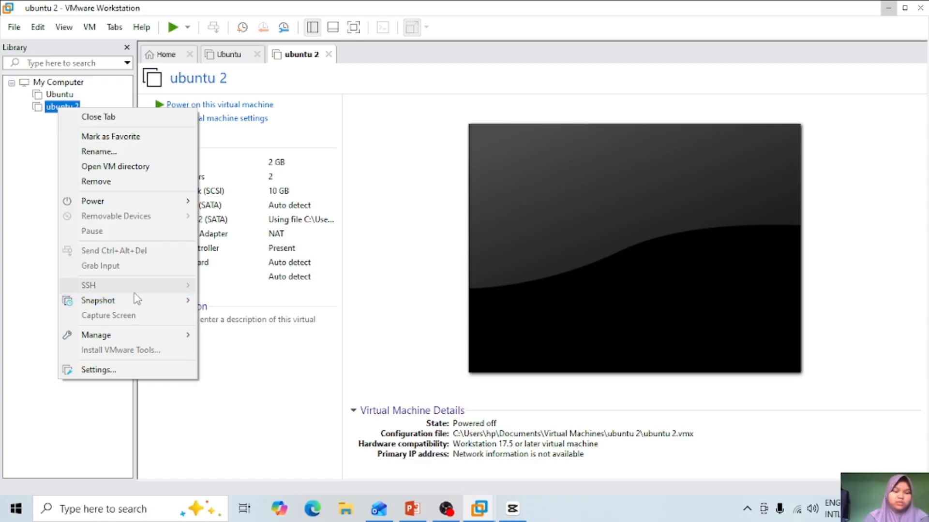
mouse_move(147, 306)
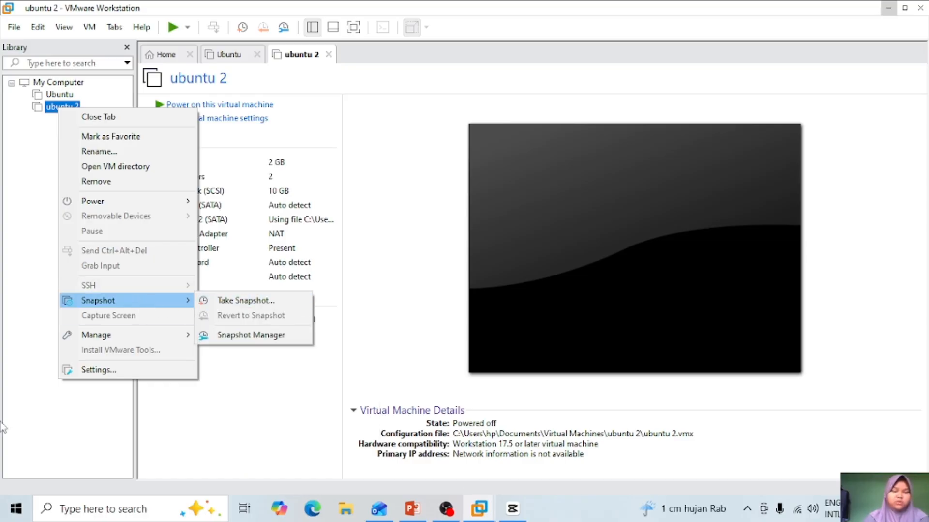
left_click(32, 415)
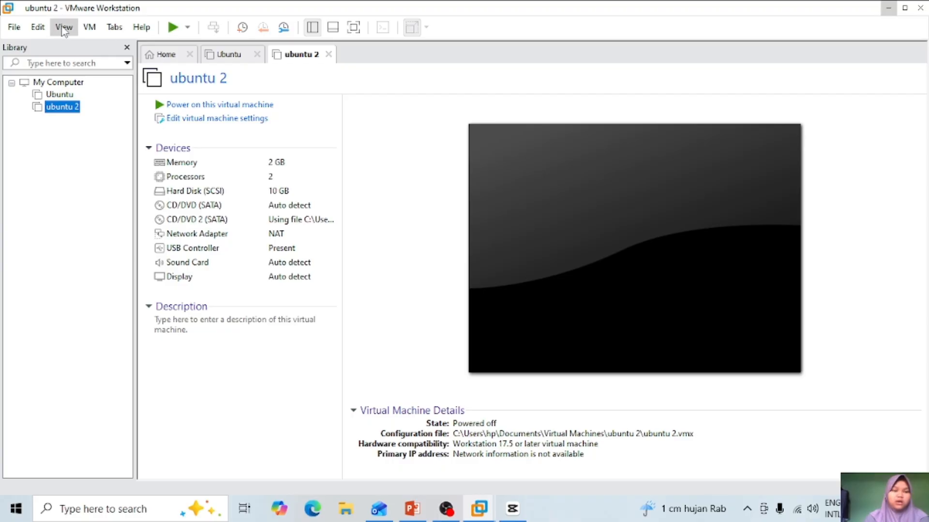
left_click(88, 28)
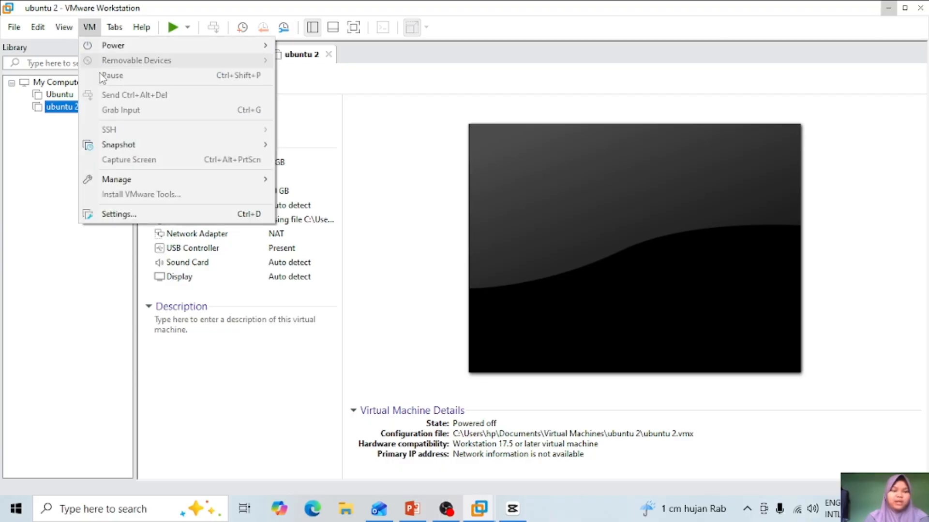
mouse_move(118, 147)
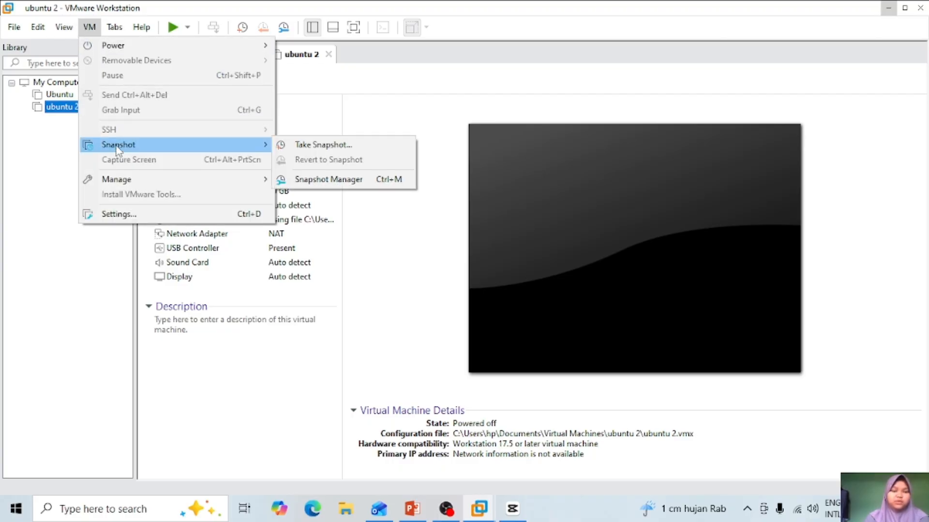
left_click(316, 145)
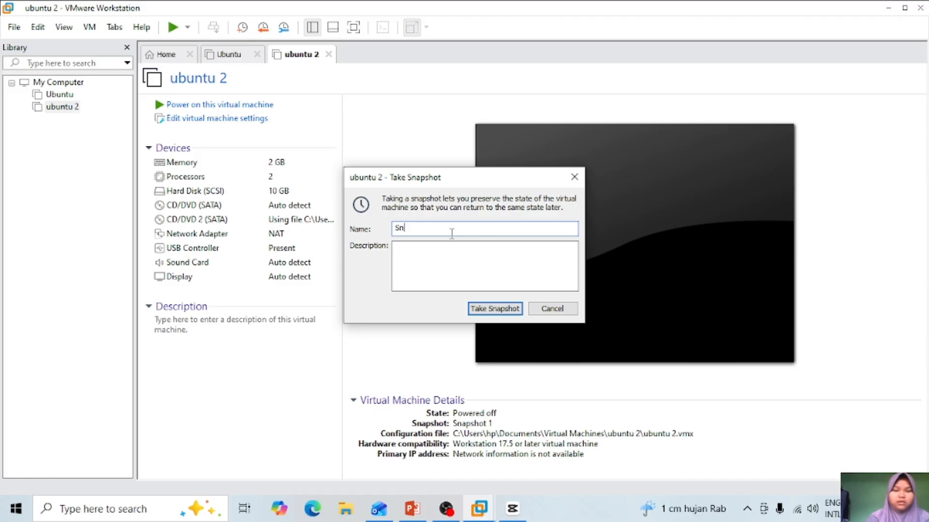
key("BackSpace")
key("BackSpace")
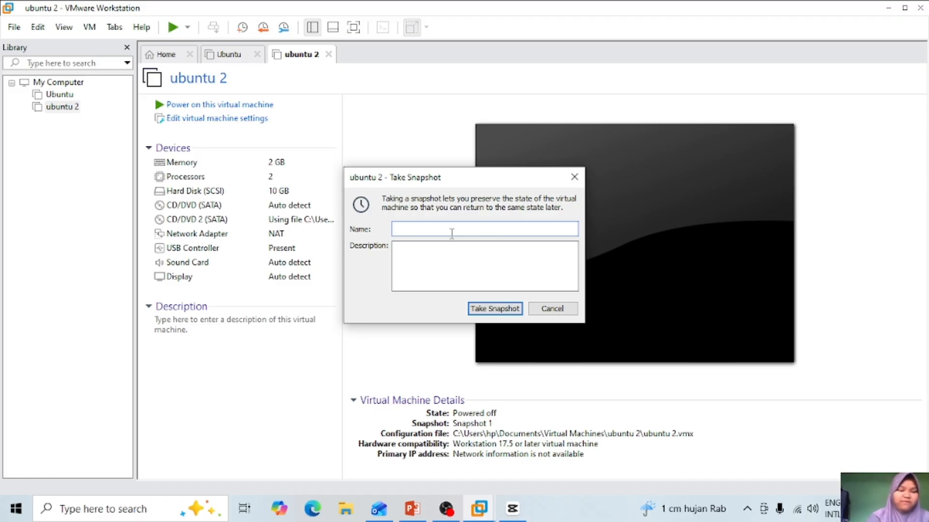
type("defa")
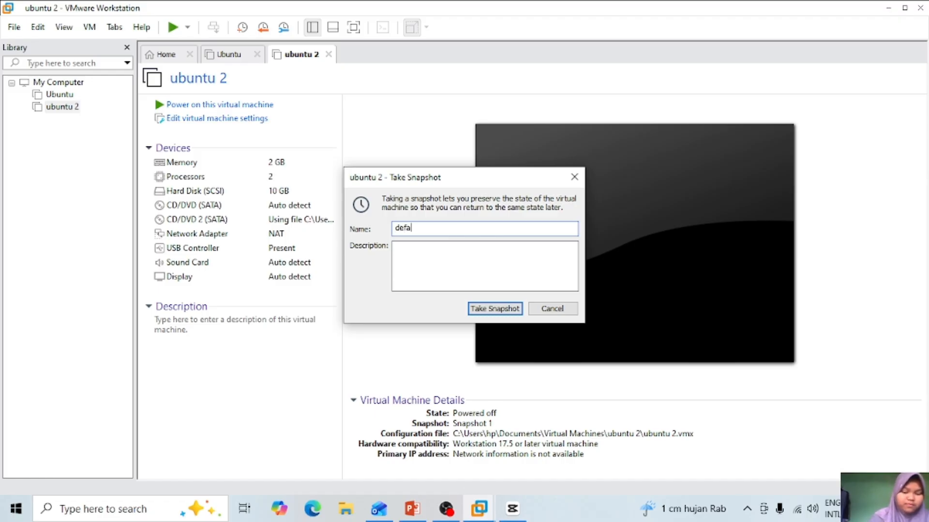
type("ult")
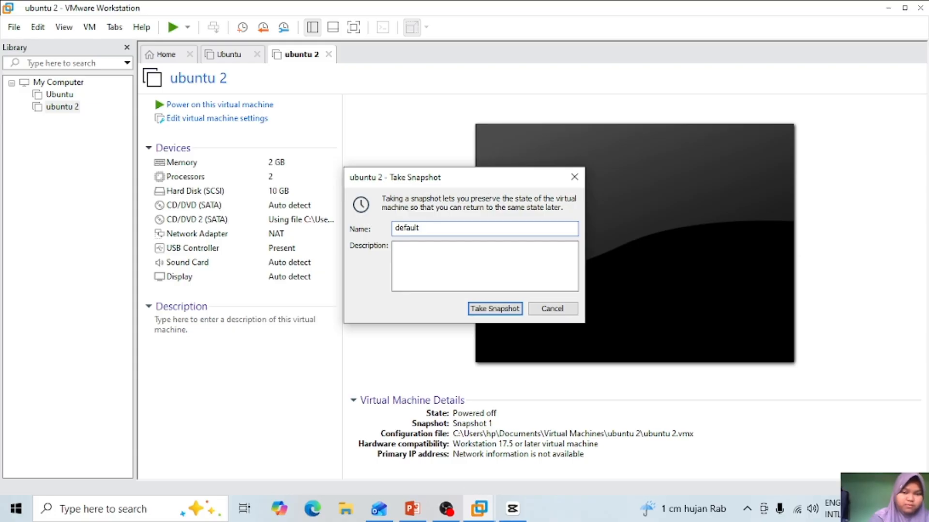
type(" ubuntu")
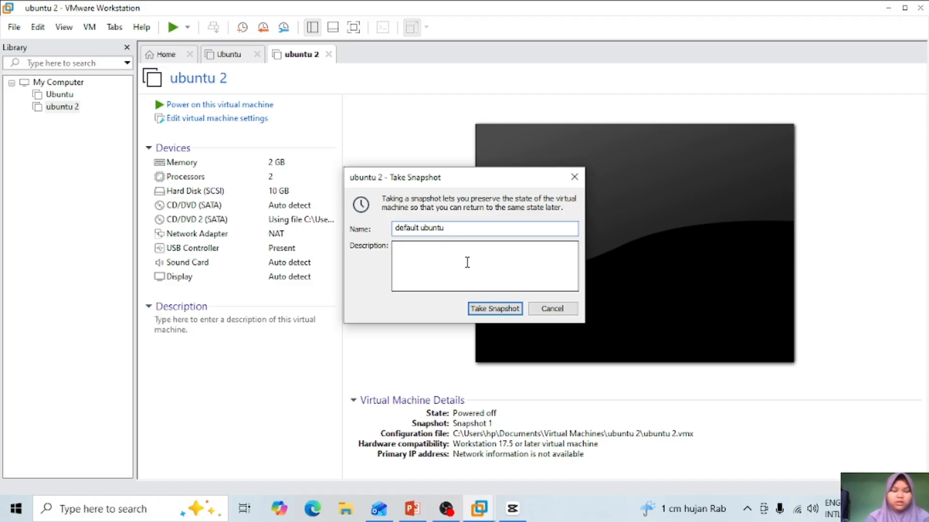
left_click(491, 308)
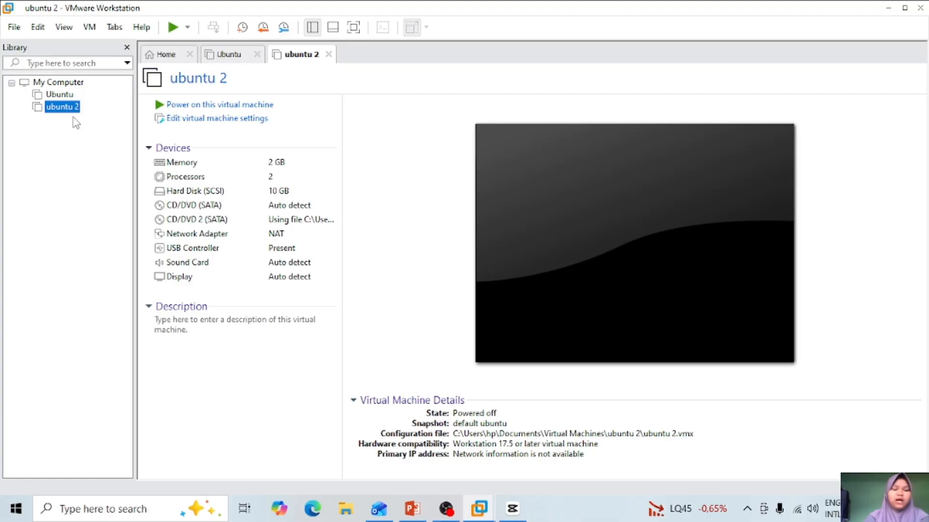
right_click(63, 108)
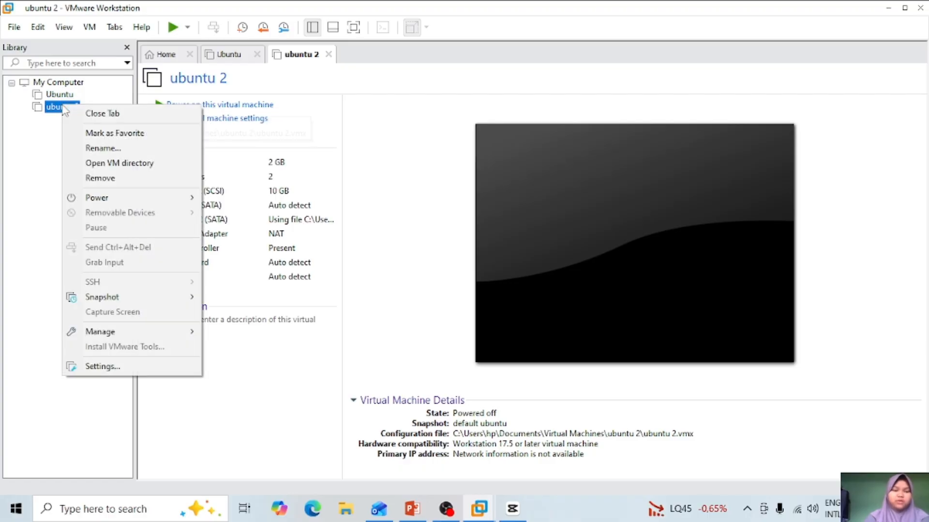
mouse_move(117, 303)
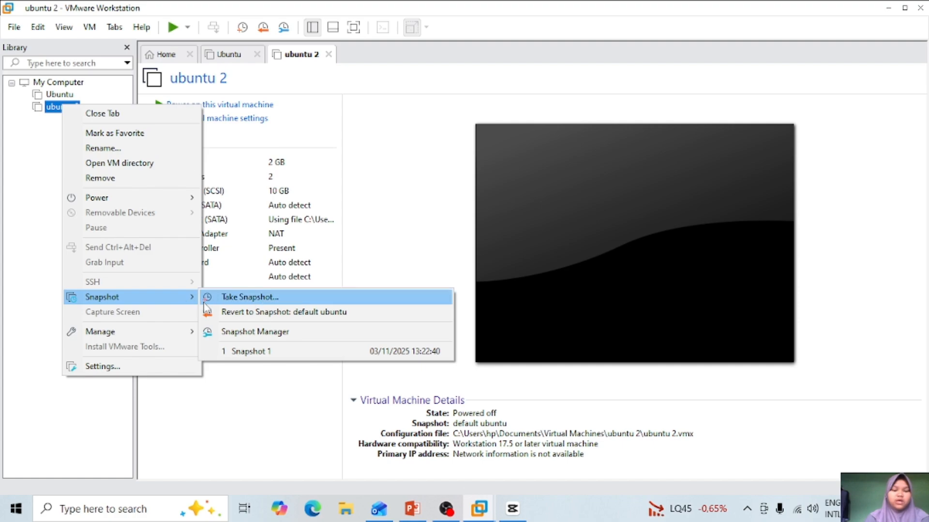
left_click(242, 333)
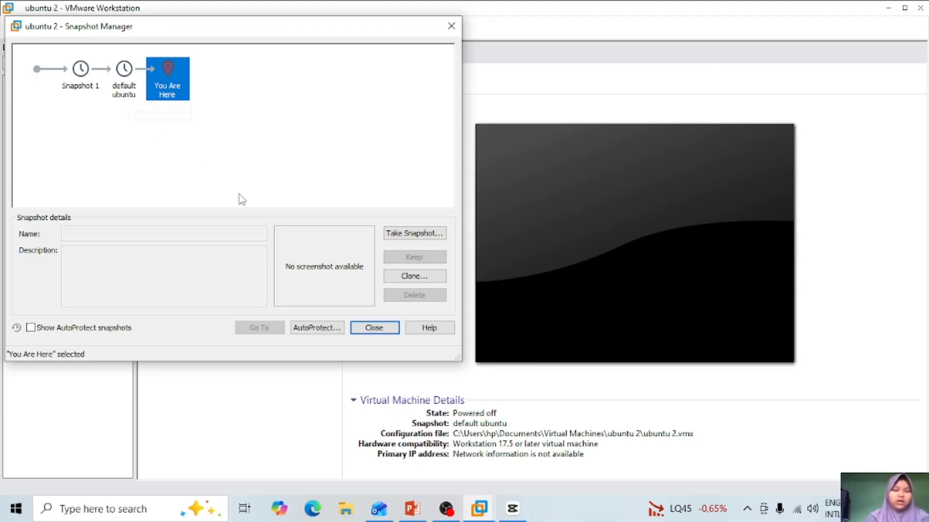
left_click(382, 332)
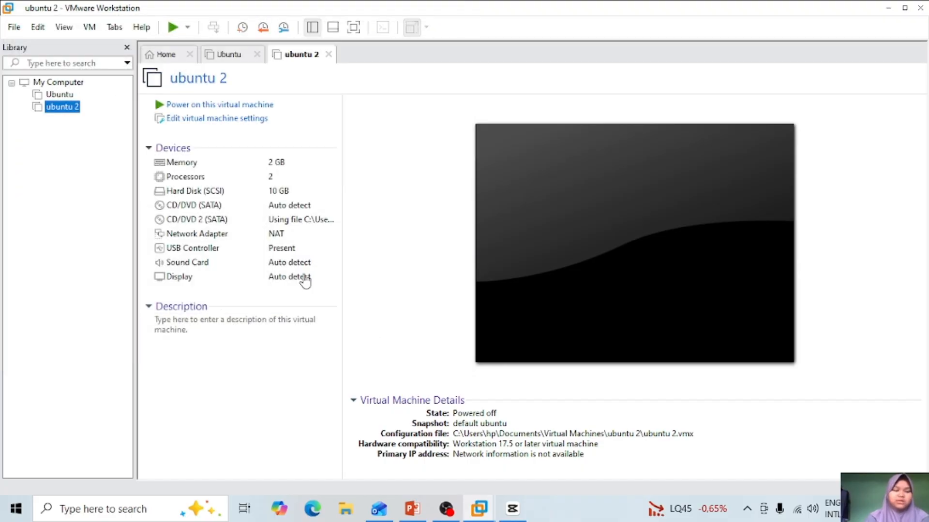
- Power on ubuntu 2, switch it to full screen, and submit the login name
left_click(235, 106)
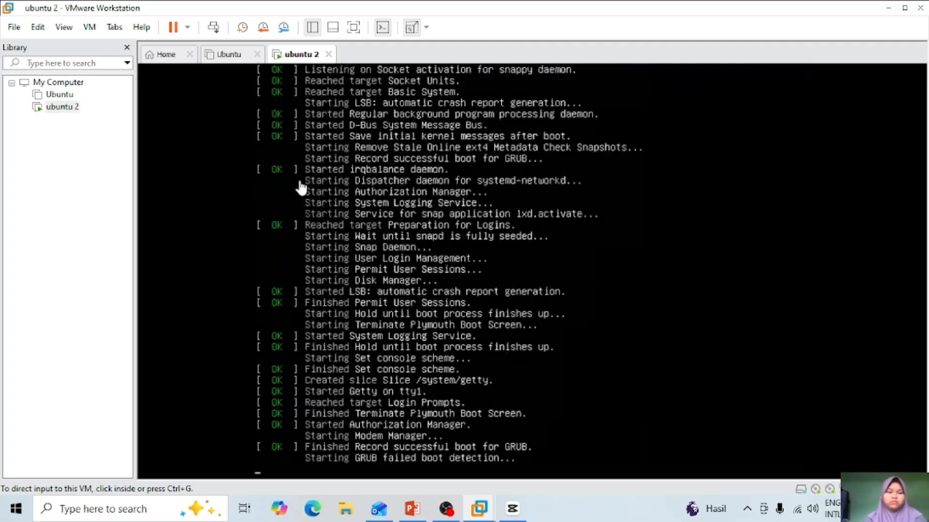
key("ctrl+alt+Return")
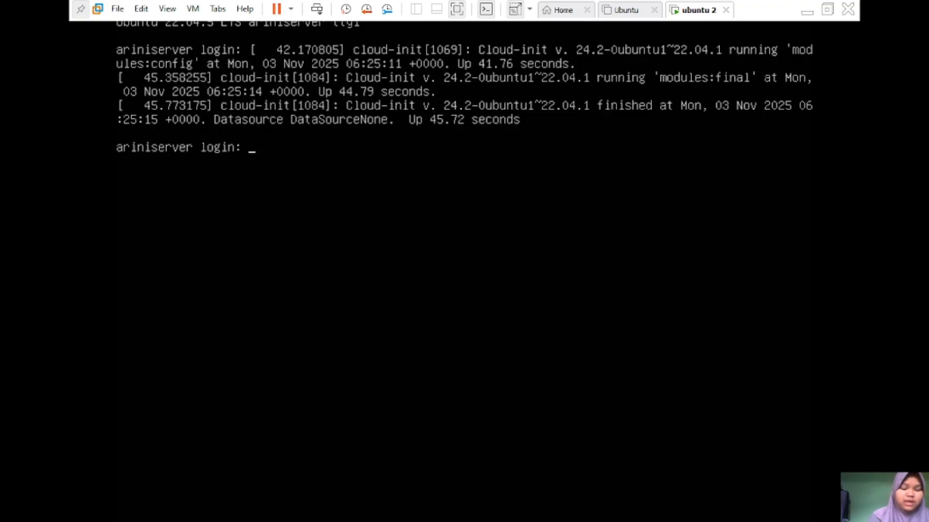
type("arini")
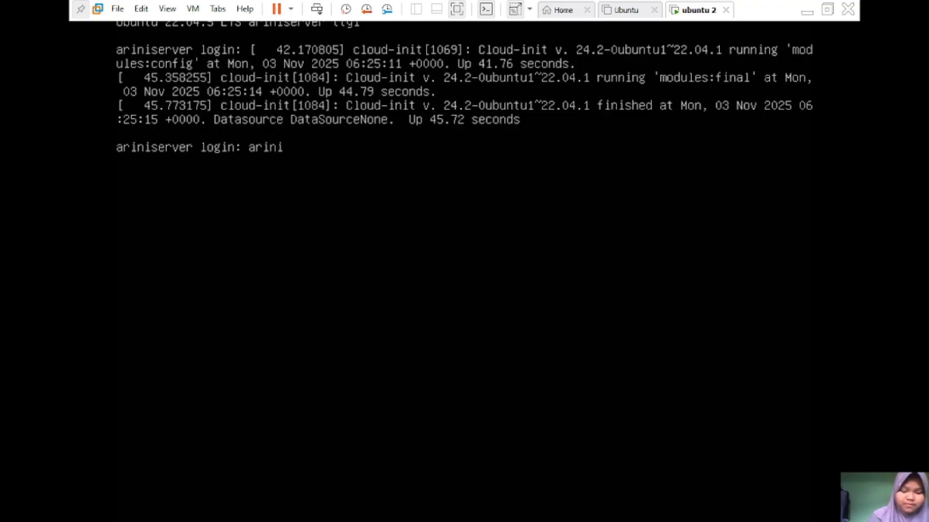
type("_nur")
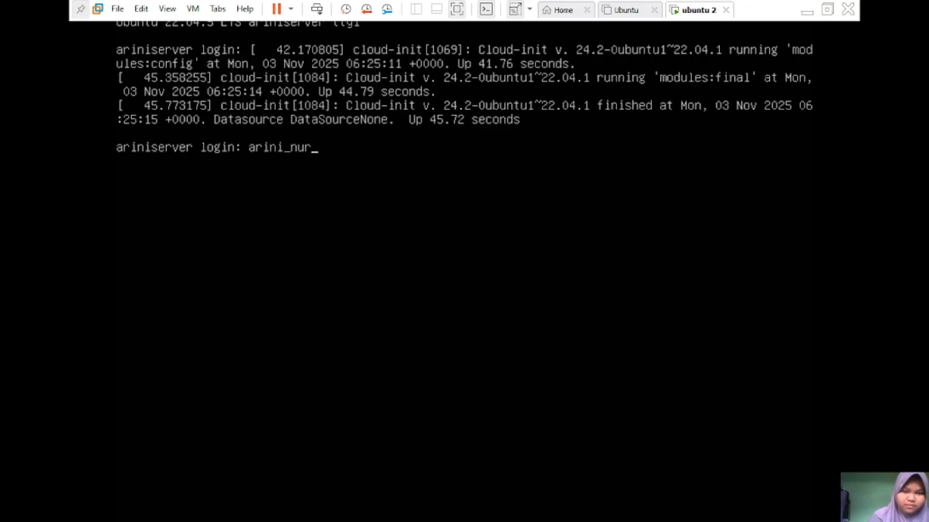
key("Return")
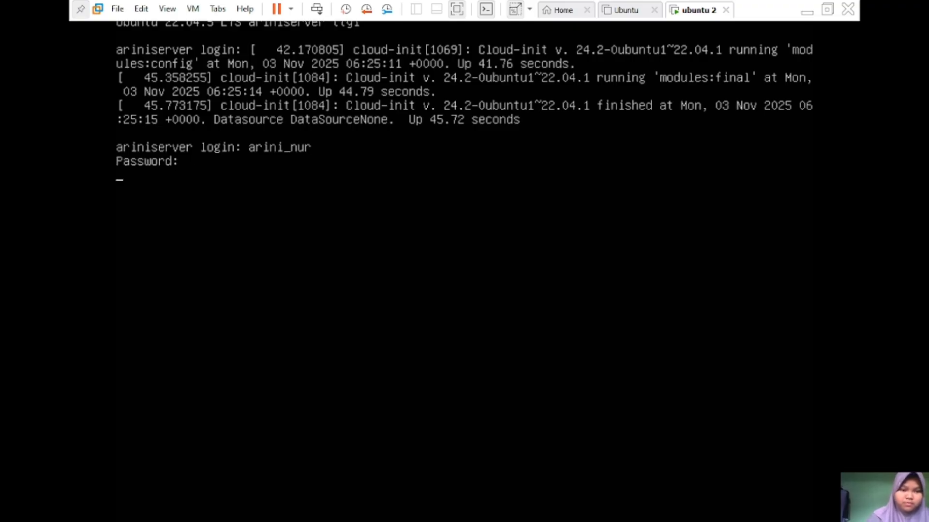
- Submit the password, clear the console and run ls on the empty home folder
key("Return")
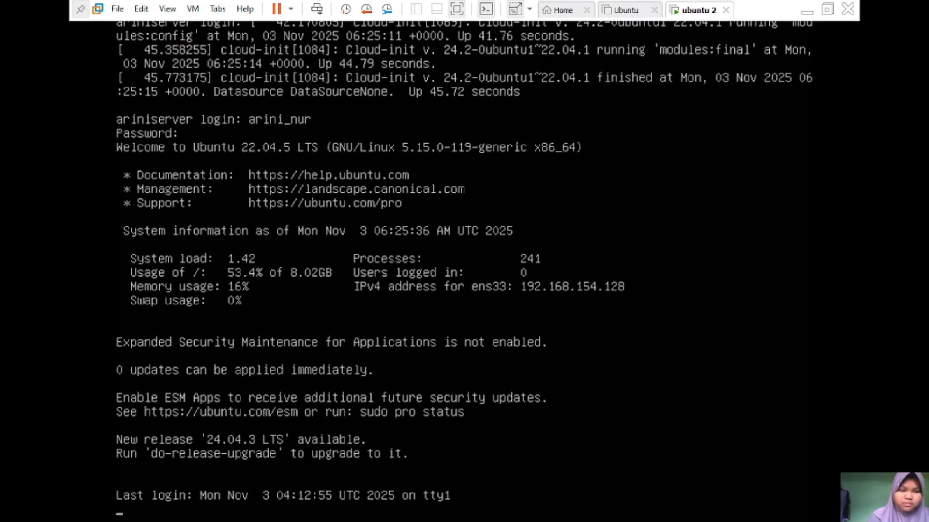
key("Return")
key("Return")
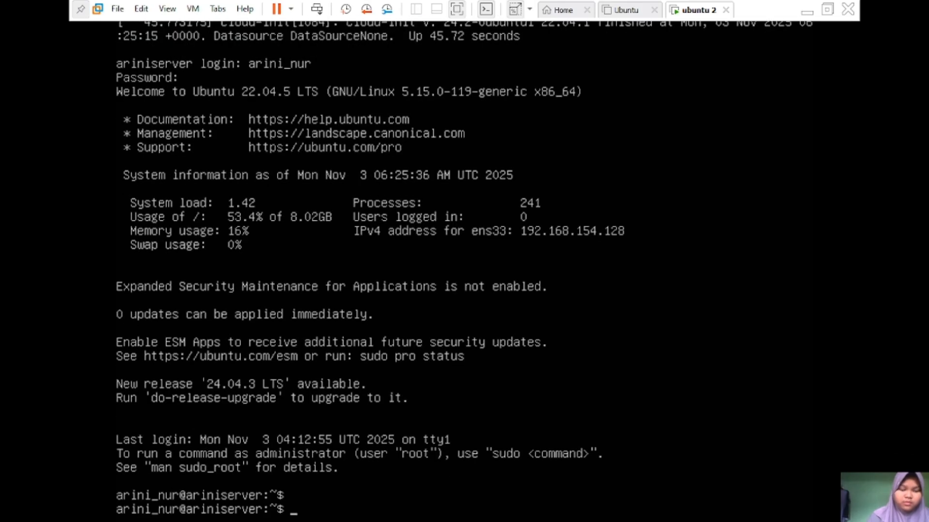
type("clear")
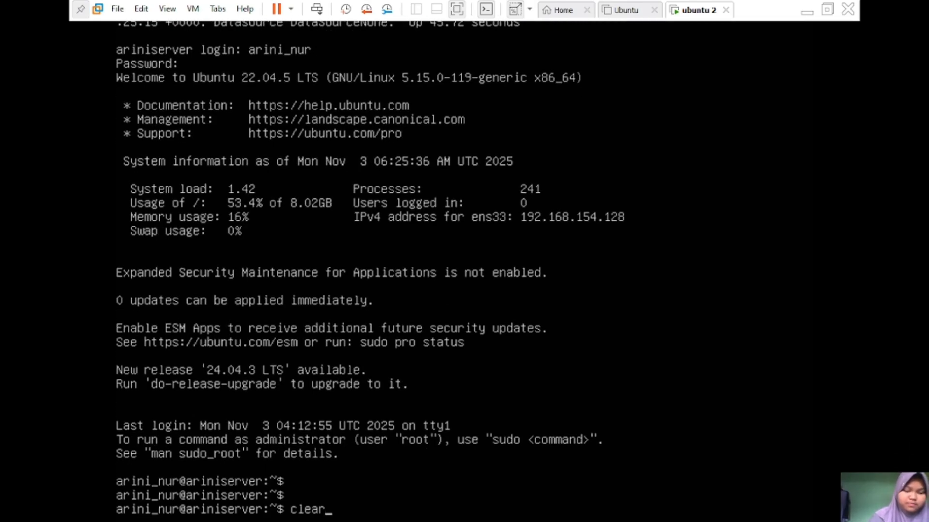
key("Return")
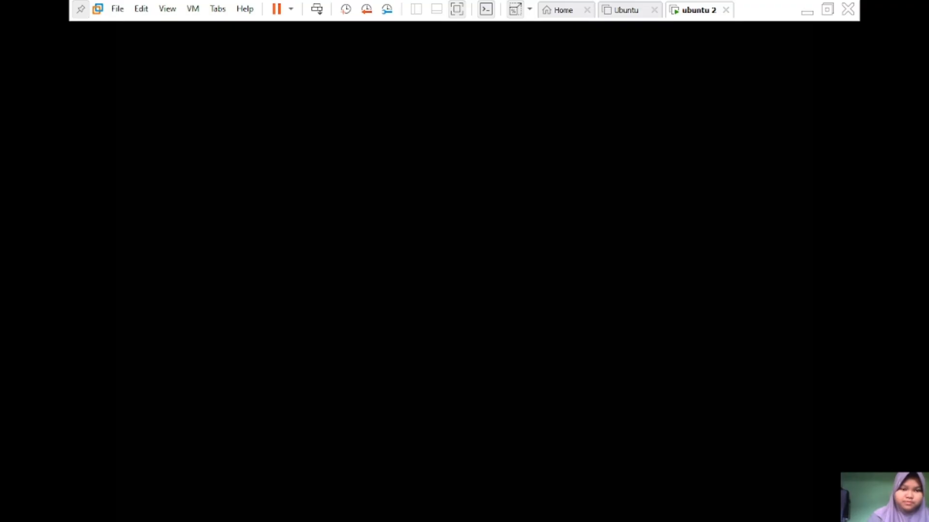
key("Return")
key("Return")
key("Return")
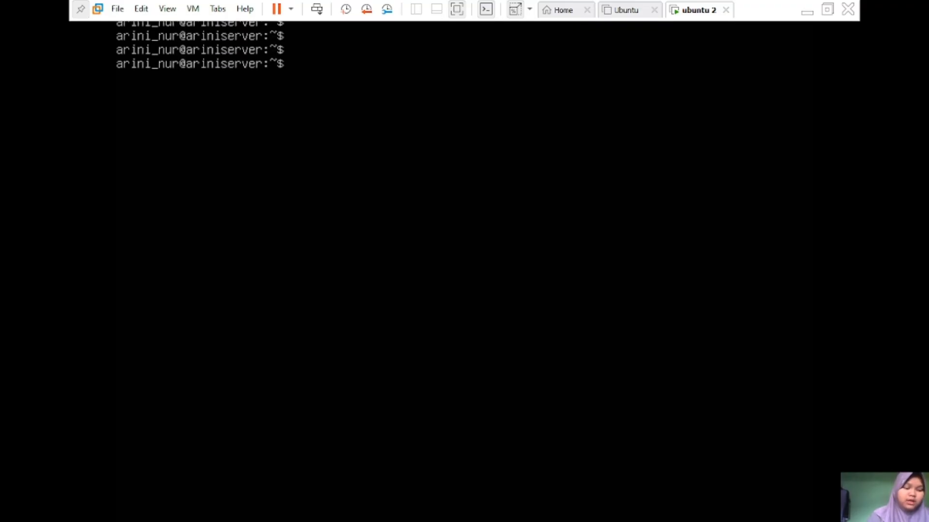
type("ls")
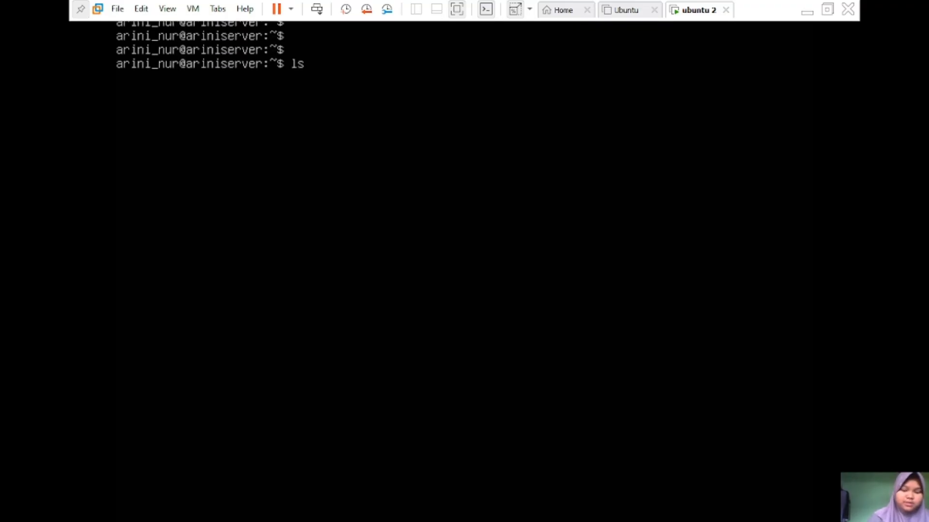
key("Return")
key("Return")
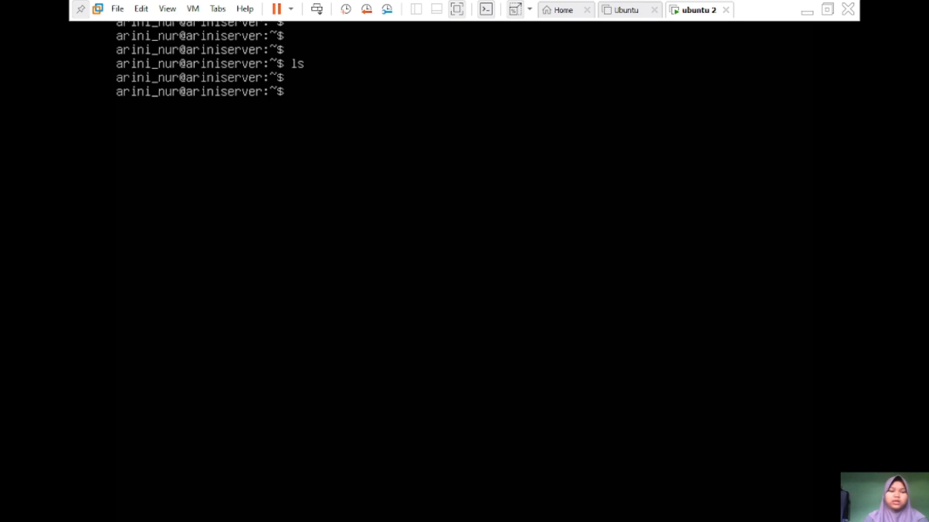
- Create a.txt, b.txt and c.txt with touch and confirm them with ls
type("touch")
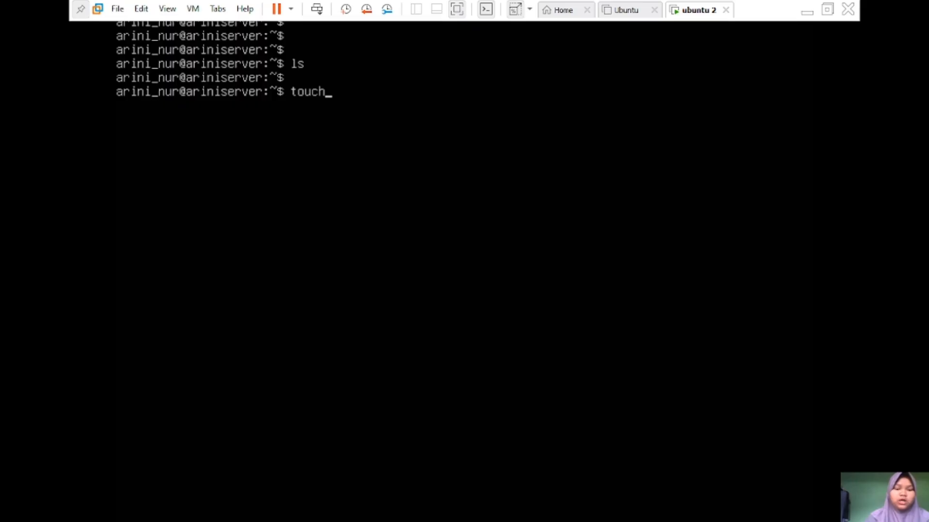
type("a.t")
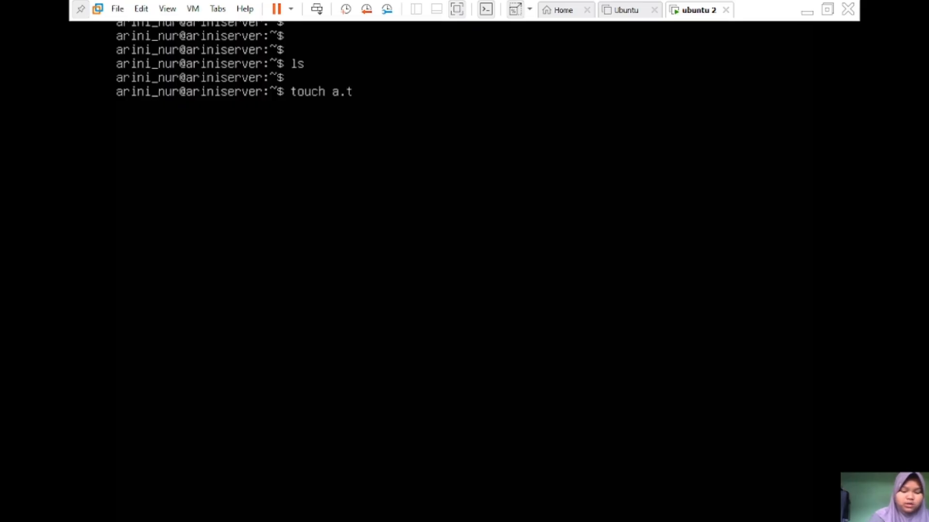
type("xt b.")
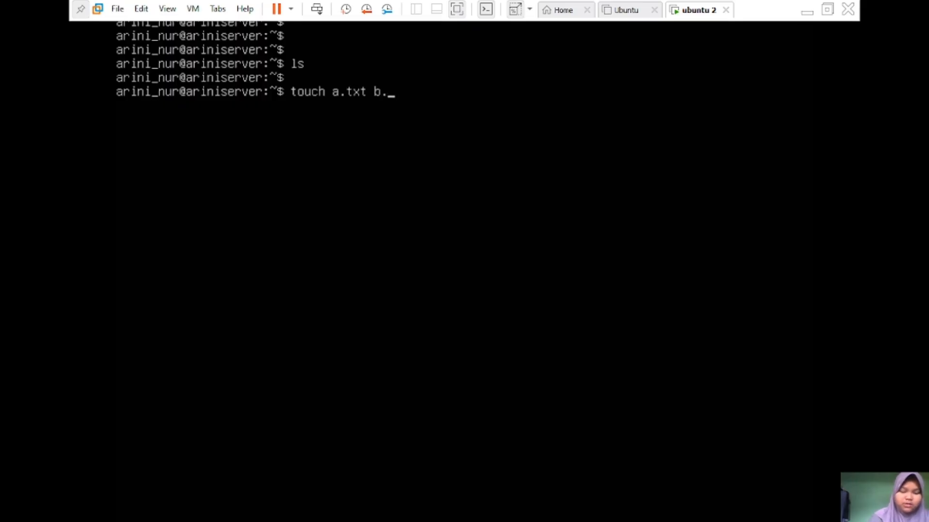
type("txt.c")
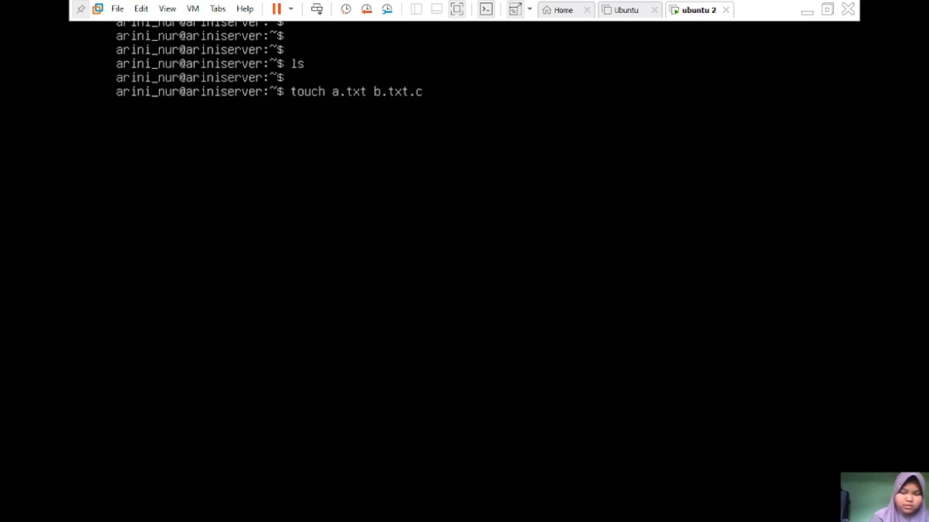
key("BackSpace")
type("c.txt")
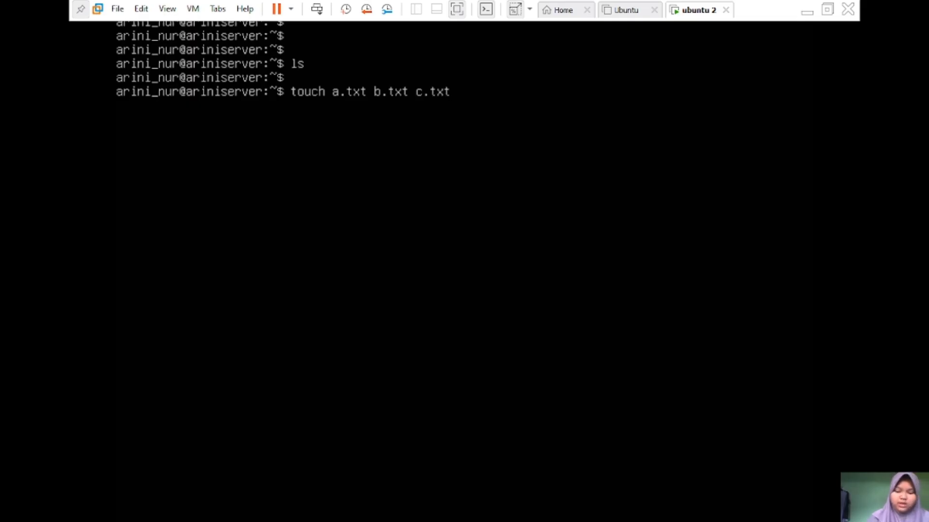
key("Return")
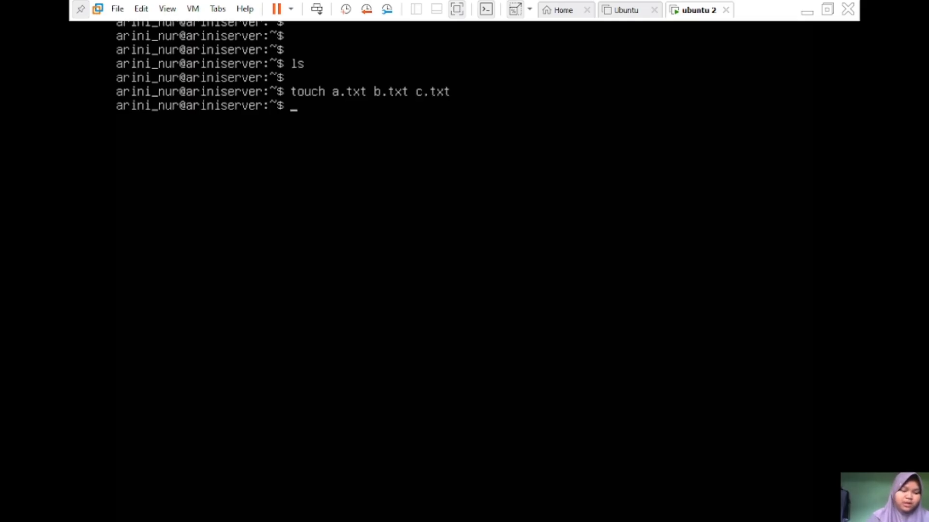
type("ls")
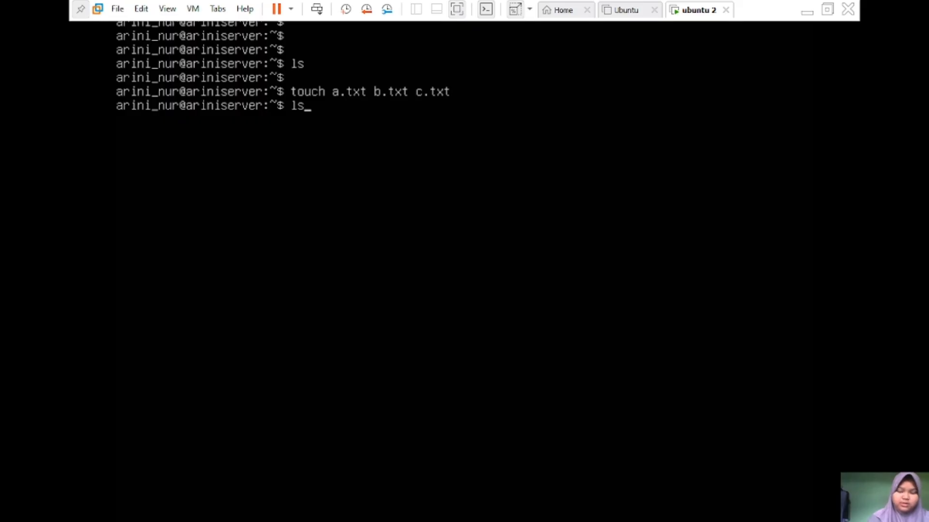
key("Return")
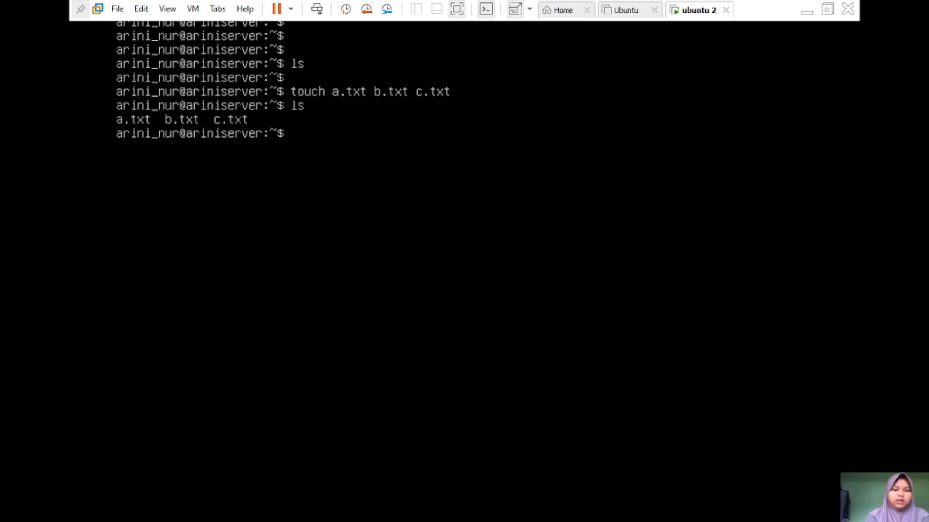
- Shut down the ubuntu 2 guest and confirm the shutdown
left_click(290, 10)
left_click(319, 42)
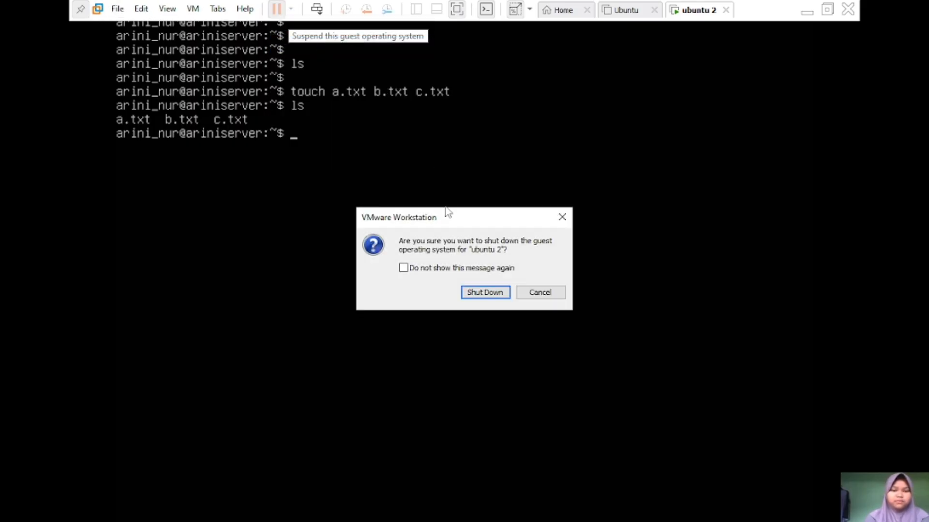
left_click(491, 293)
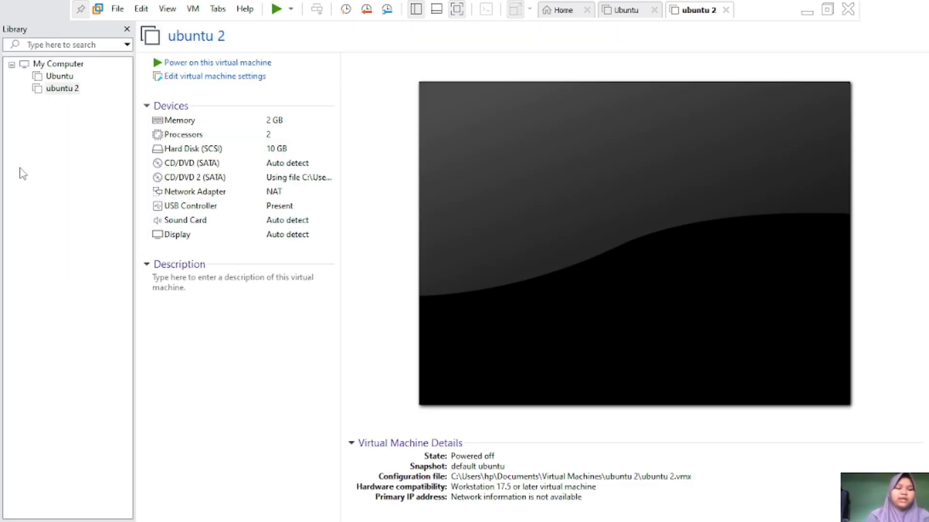
- Revert ubuntu 2 to its 'default ubuntu' snapshot and confirm with Yes
right_click(63, 90)
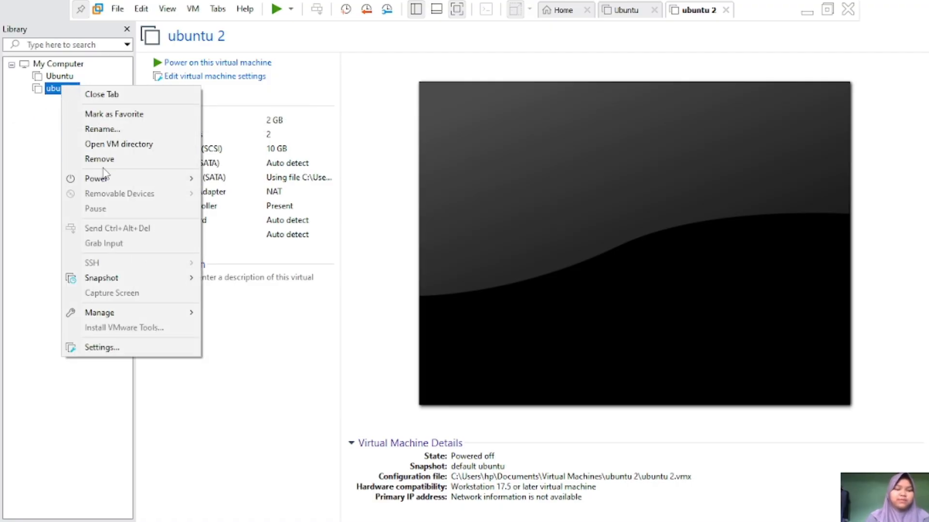
mouse_move(114, 281)
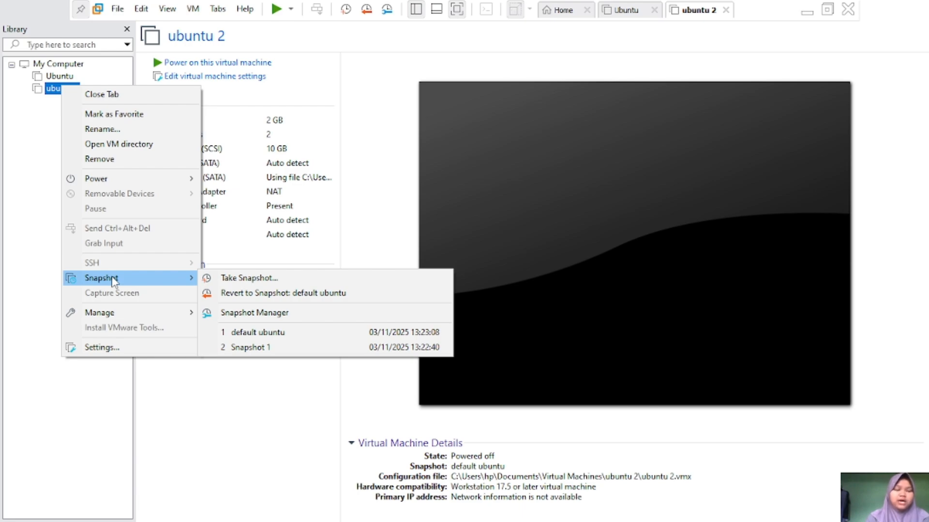
left_click(252, 294)
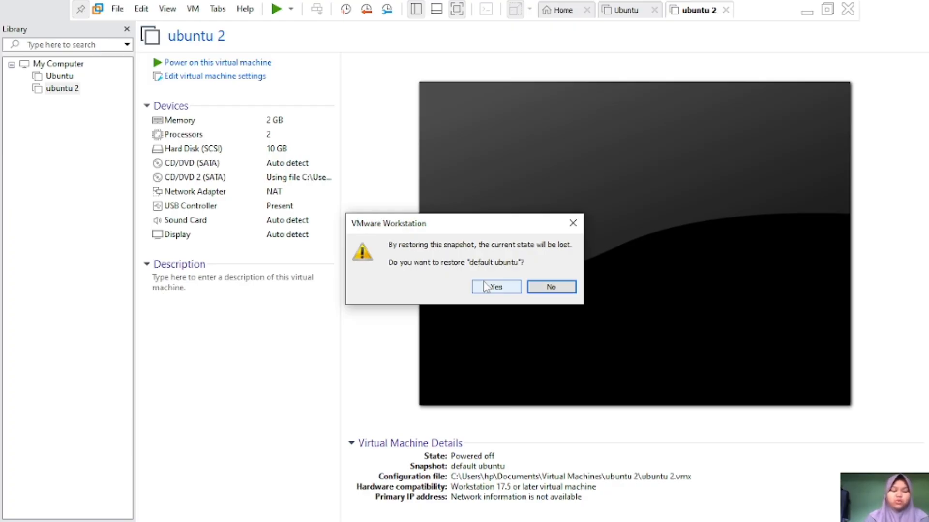
left_click(498, 287)
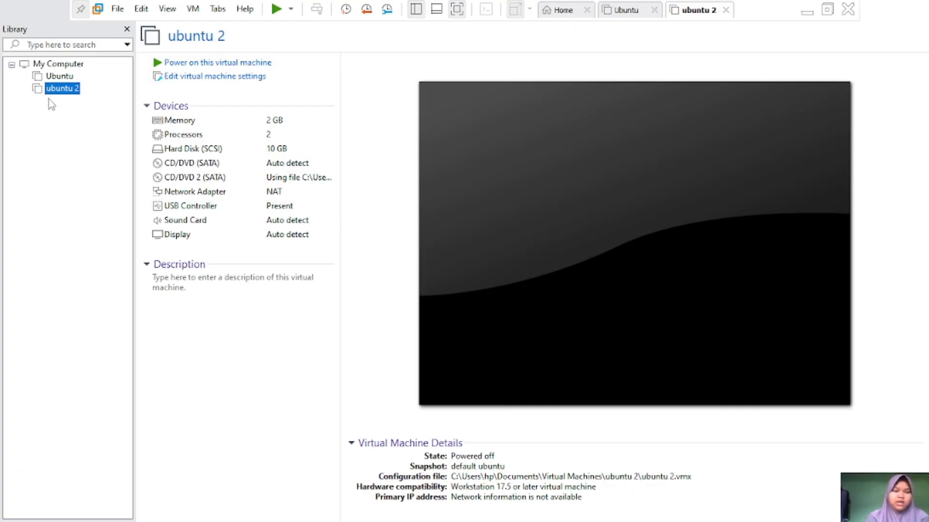
- Power on the reverted ubuntu 2, focus its console, and submit the login name
left_click(164, 64)
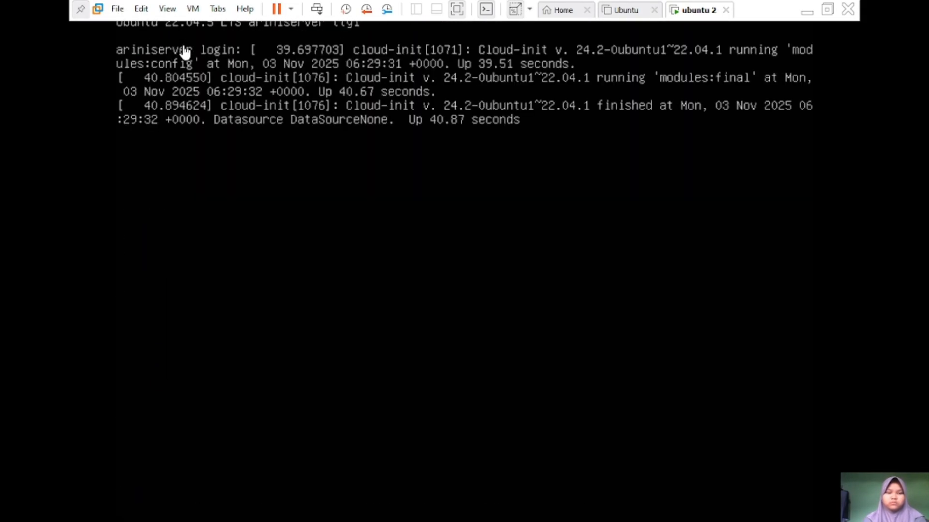
left_click(185, 51)
key("Return")
type("ariniserver login: arini_nur")
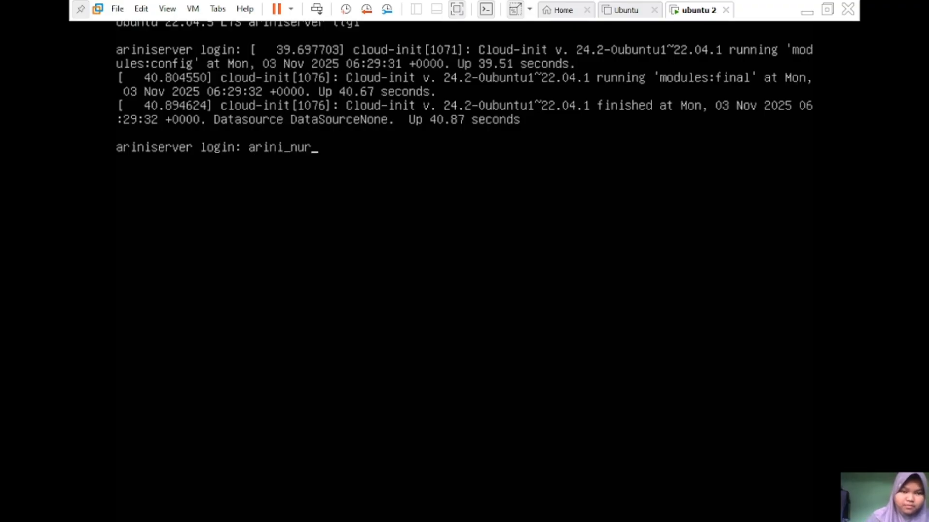
key("Return")
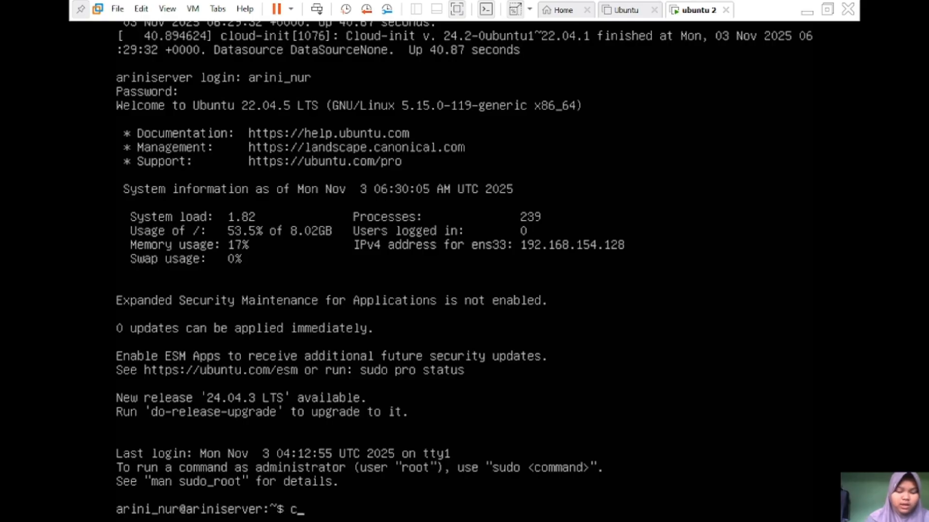
- Submit the password, clear the console, and run ls twice to show no files remain
type("lear")
key("Return")
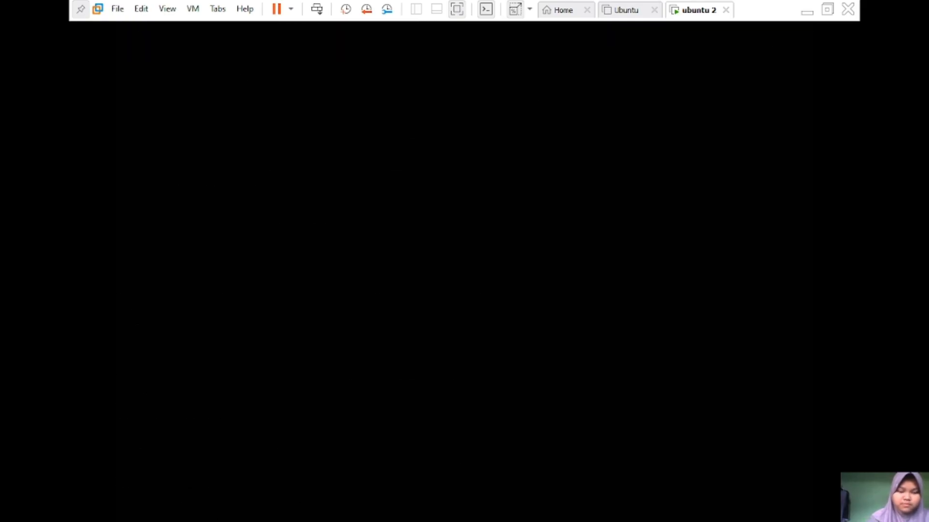
key("Return")
key("Return")
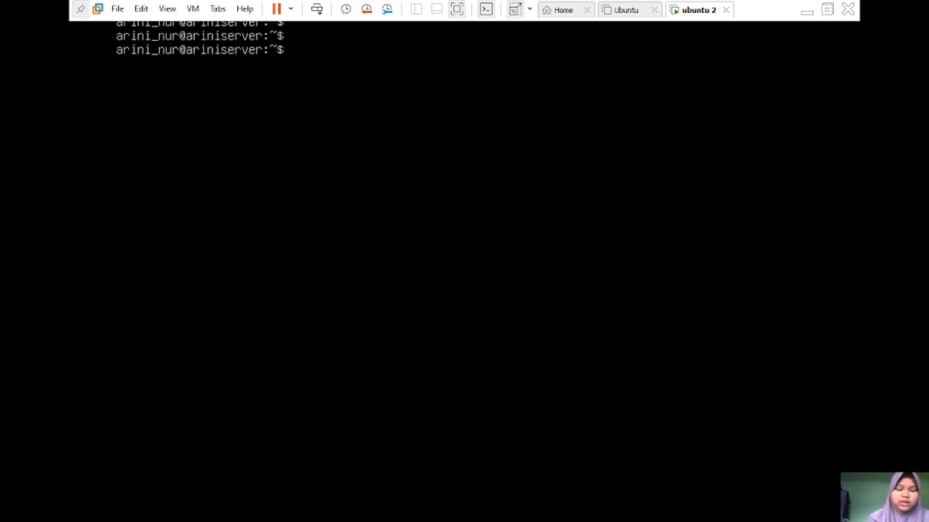
type("ls")
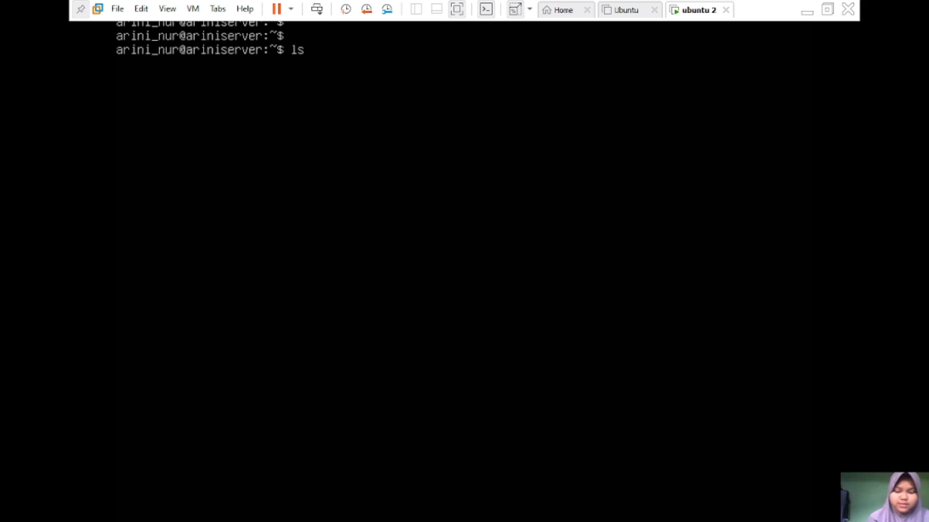
key("Return")
key("Return")
type("ls")
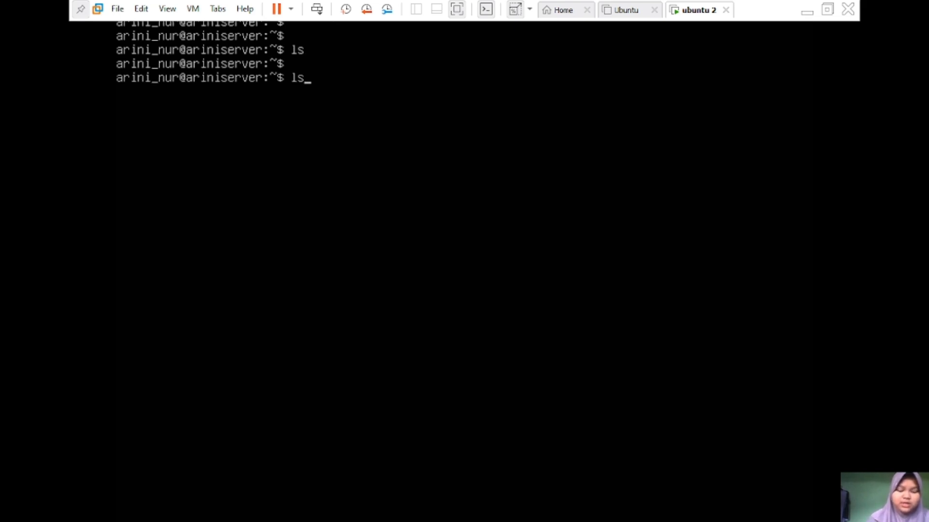
key("Return")
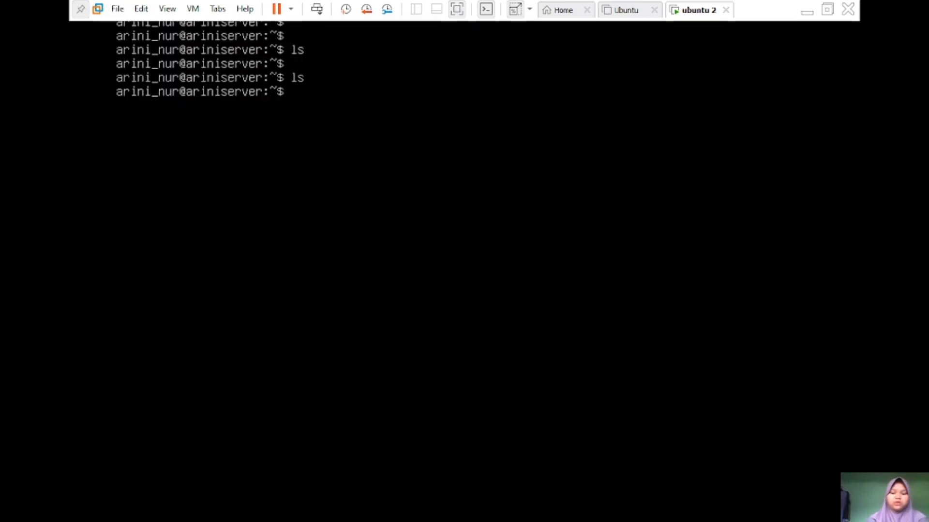
type("l")
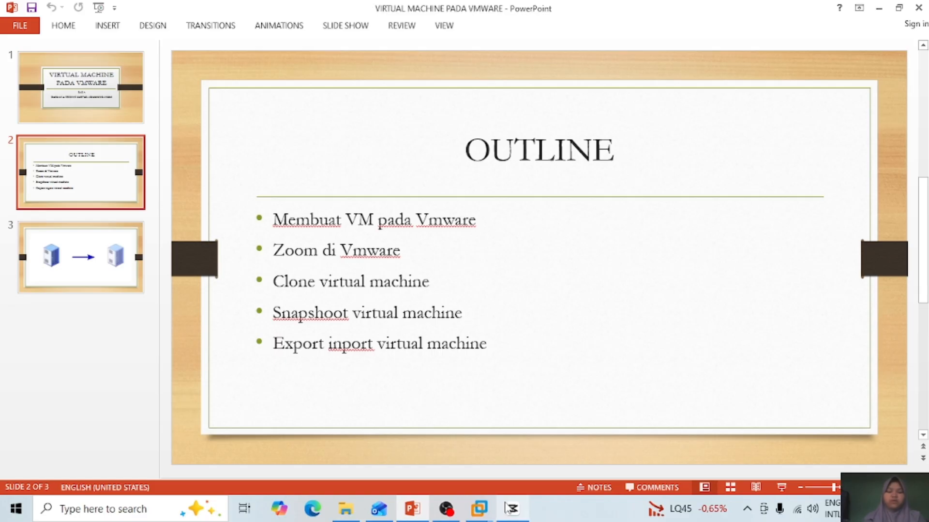
- Switch from PowerPoint back to the powered-off Ubuntu machine in VMware Workstation
left_click(478, 511)
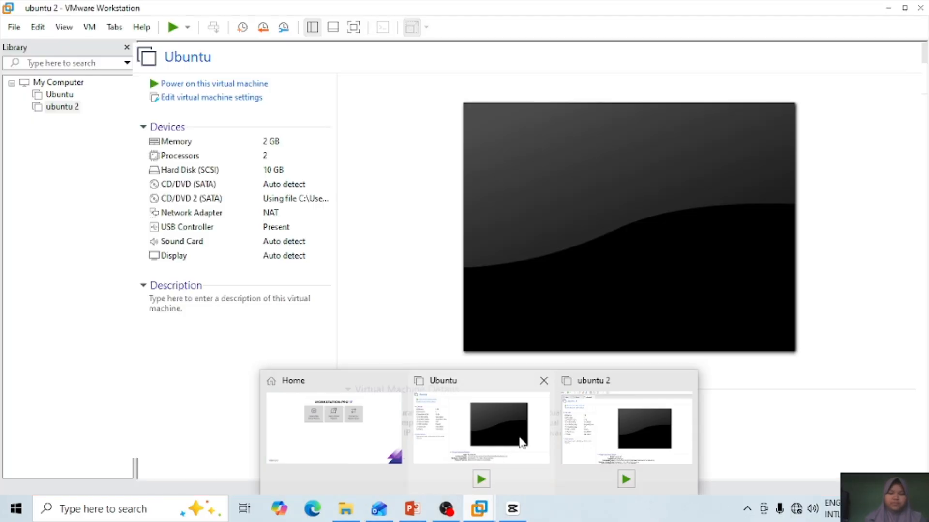
left_click(508, 432)
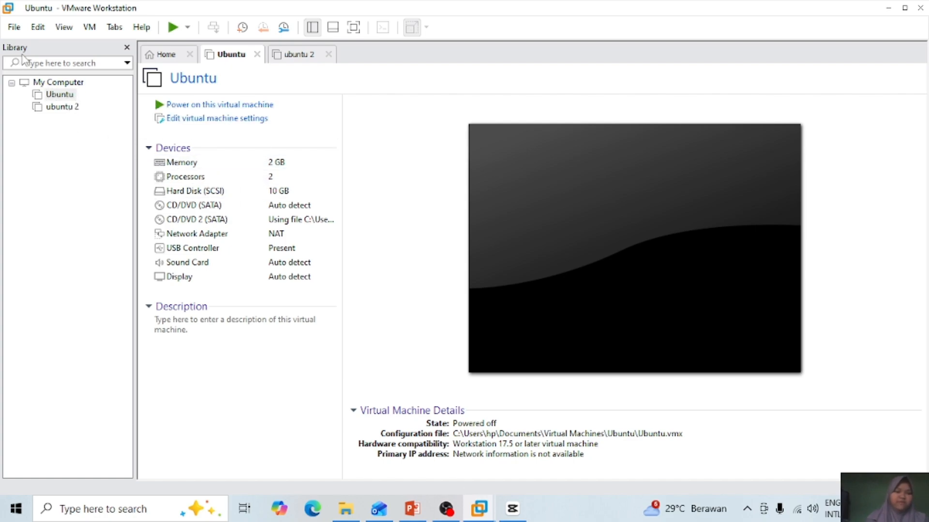
- Export the Ubuntu VM with File > Export to OVF, saving it as 'Ubuntu eksport'
left_click(13, 27)
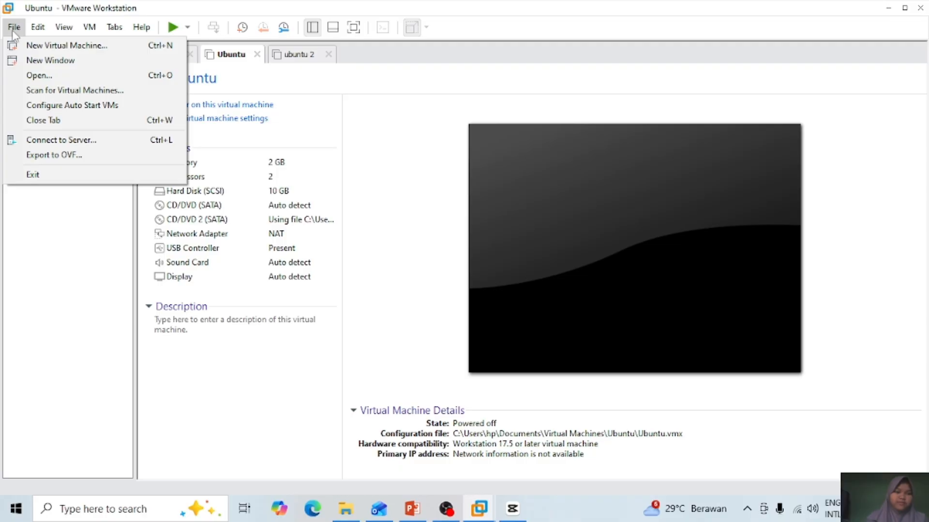
left_click(55, 156)
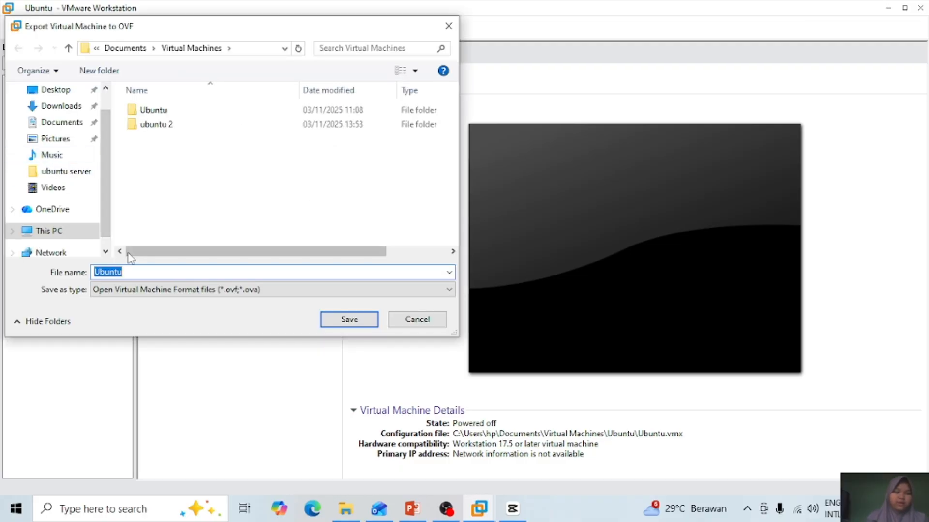
left_click(133, 272)
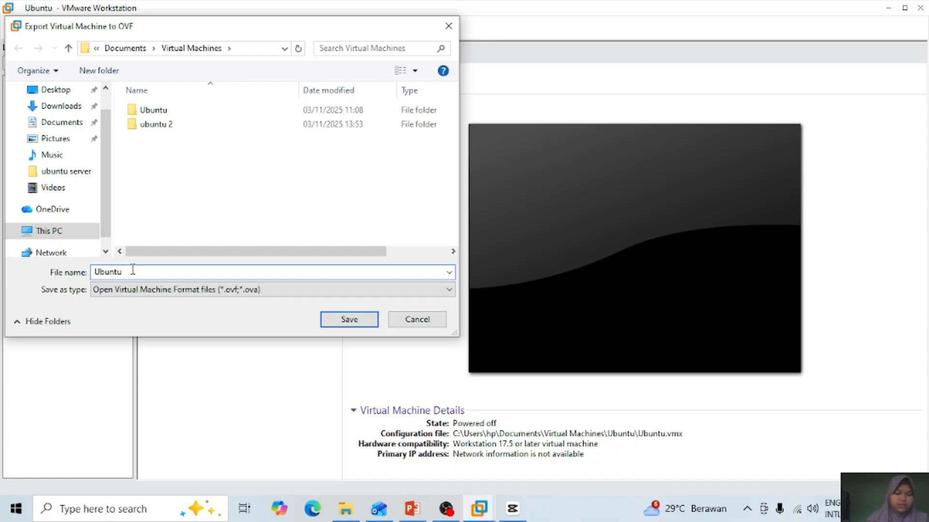
type("ek")
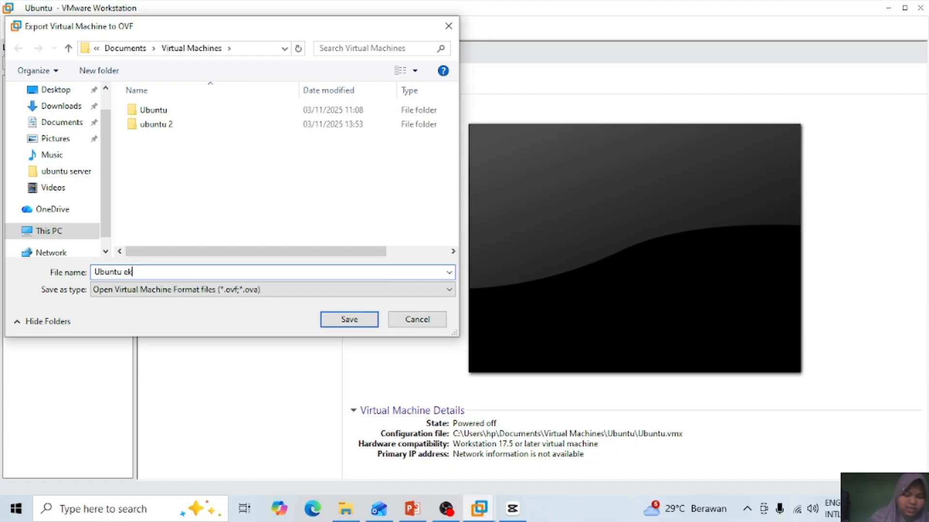
type("sport")
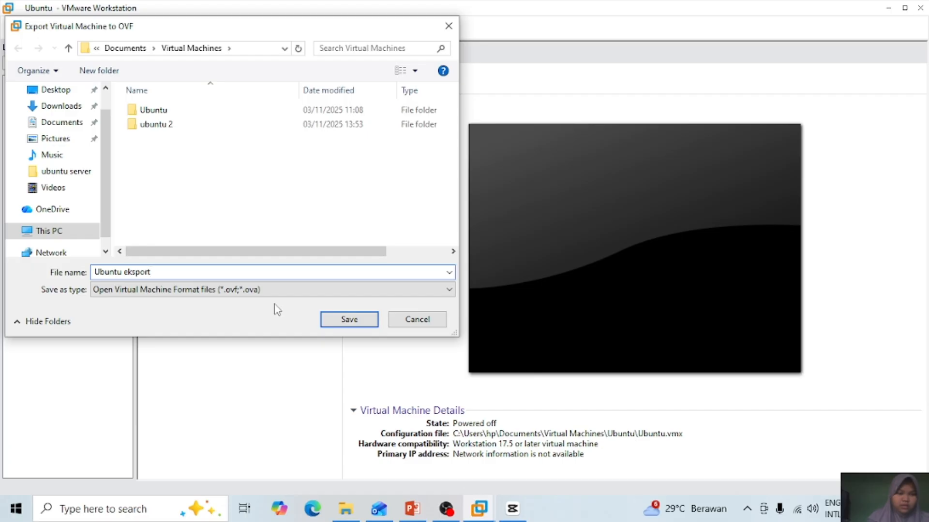
left_click(341, 325)
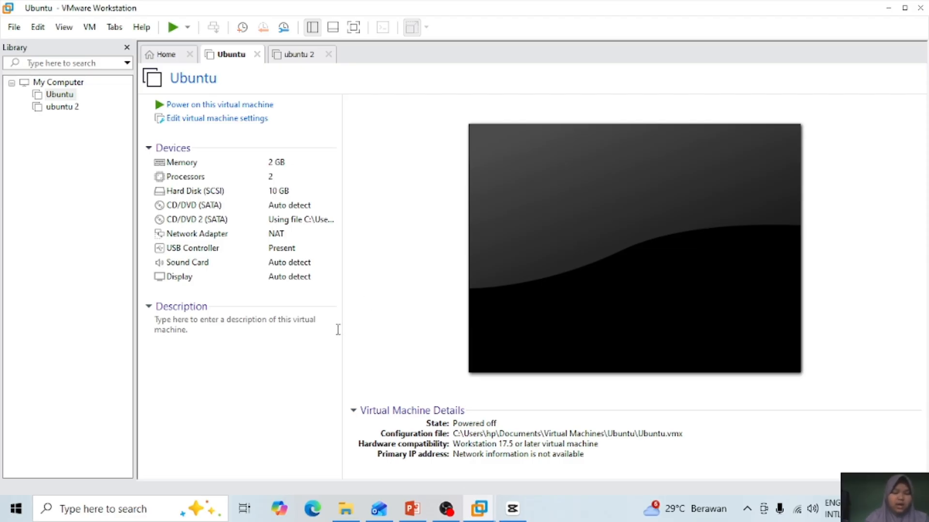
- In File Explorer, browse to Documents\Virtual Machines and show the Open with choices for 'Ubuntu eksport'
mouse_move(347, 516)
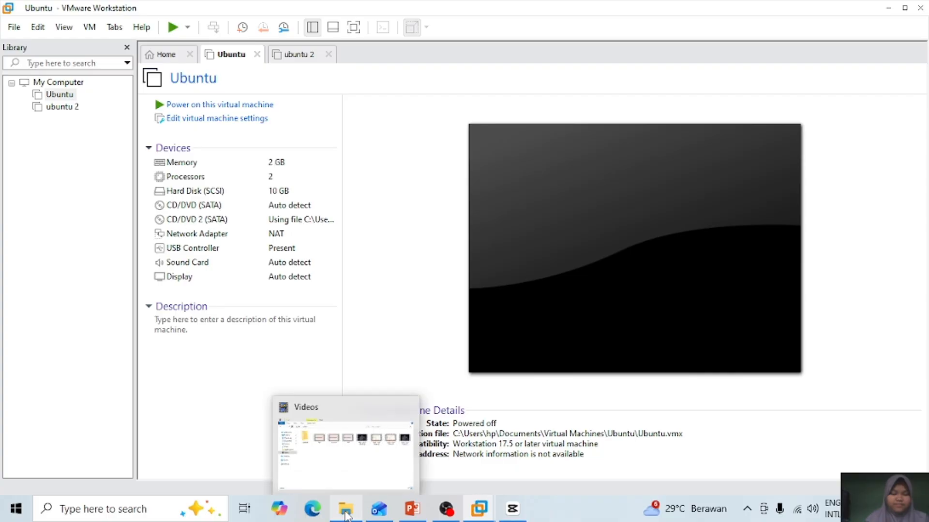
left_click(344, 469)
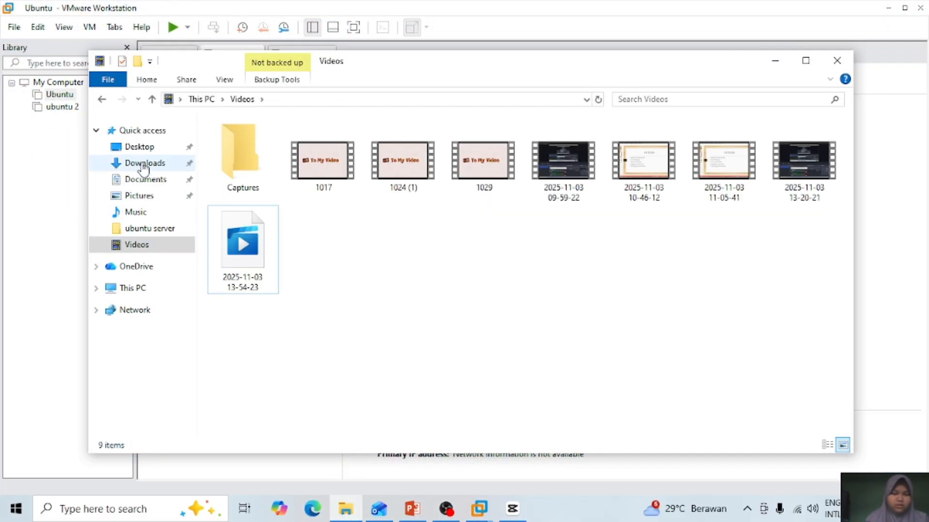
left_click(144, 179)
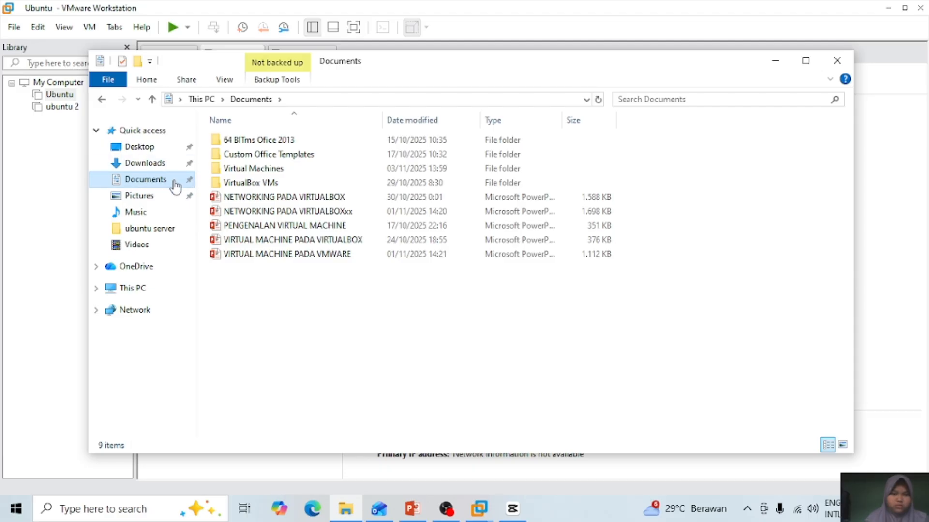
left_click(248, 169)
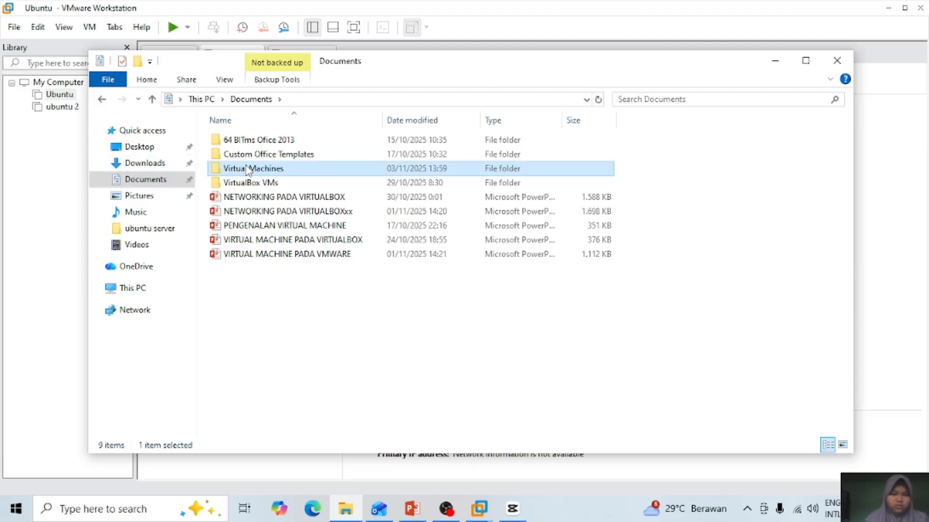
double_click(257, 169)
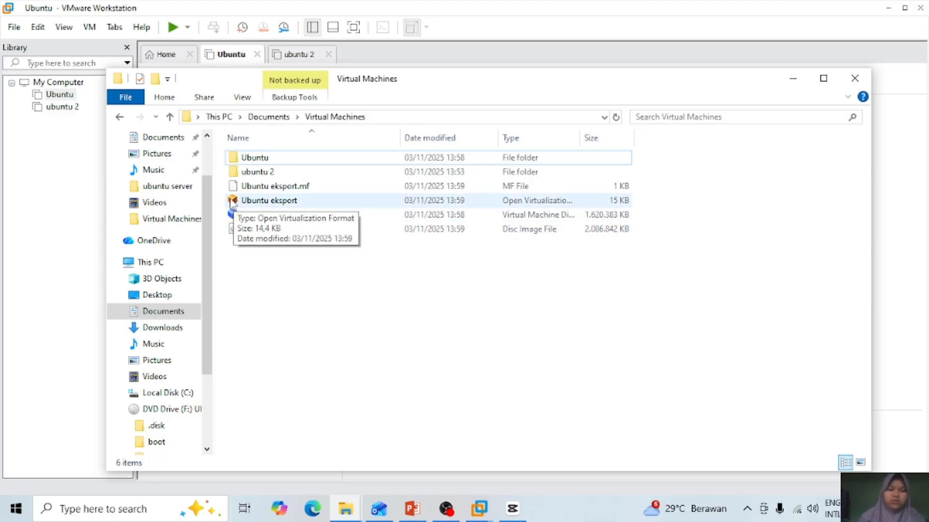
right_click(232, 202)
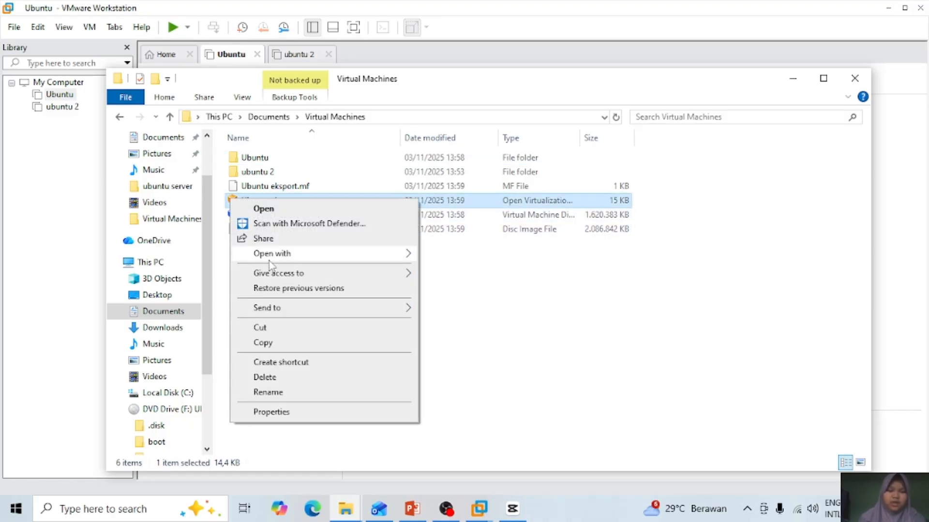
mouse_move(279, 257)
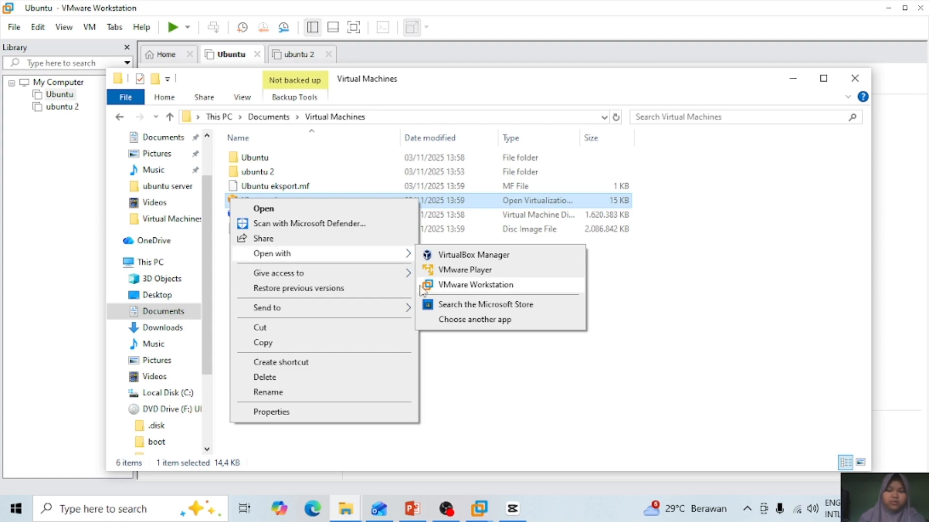
- Import the 'Ubuntu eksport' OVF with VMware Workstation as a new machine named 'ubuntu 3'
left_click(442, 286)
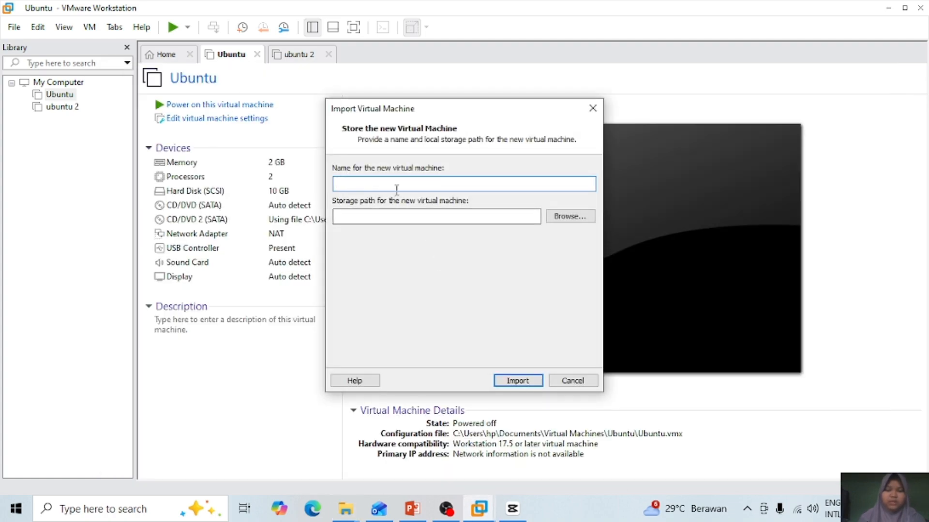
type("u")
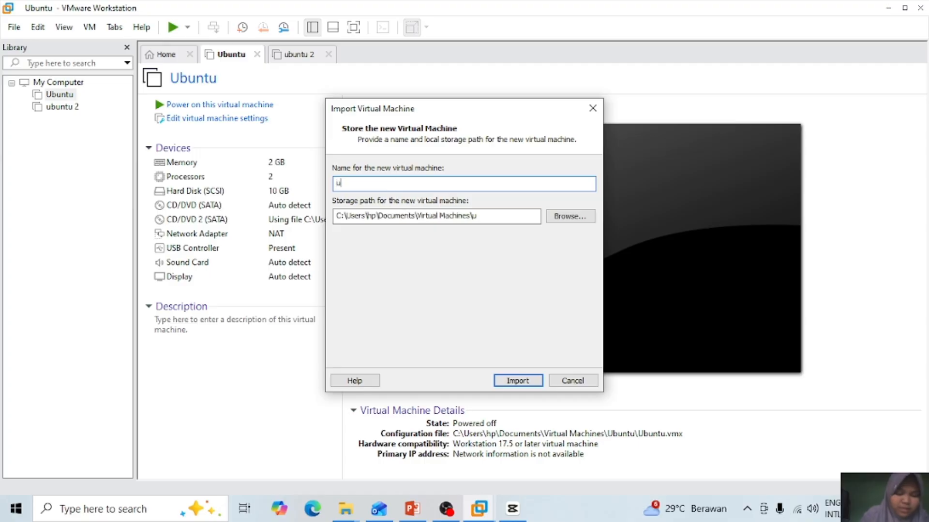
type("buntu 3")
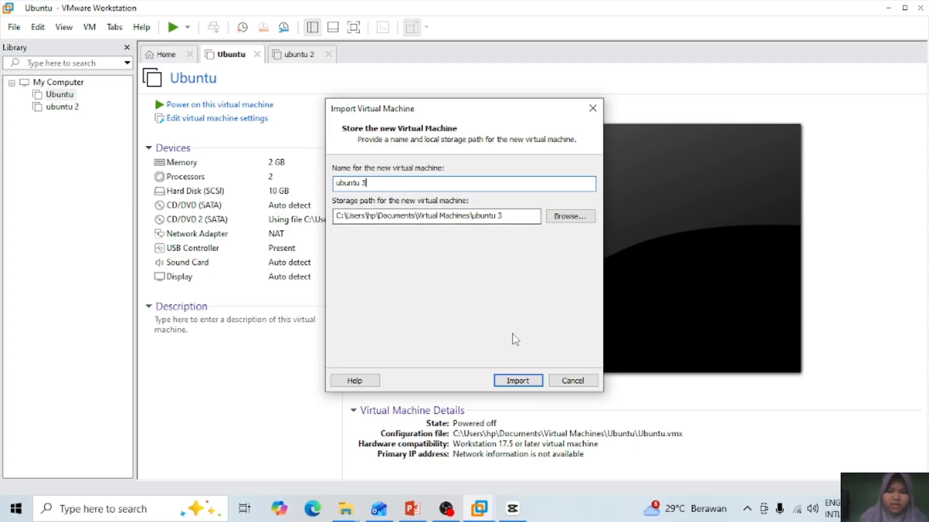
left_click(526, 382)
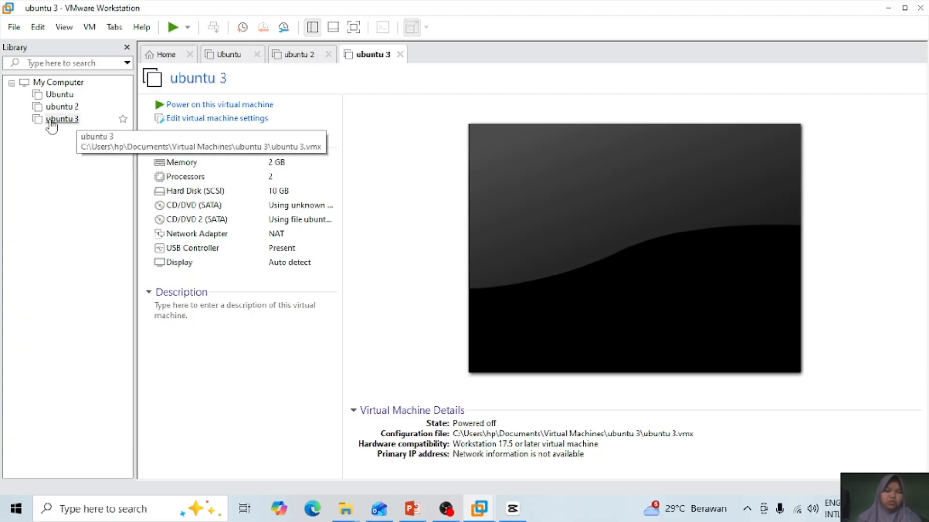
- Power on the ubuntu 3 virtual machine and show it full screen
left_click(163, 107)
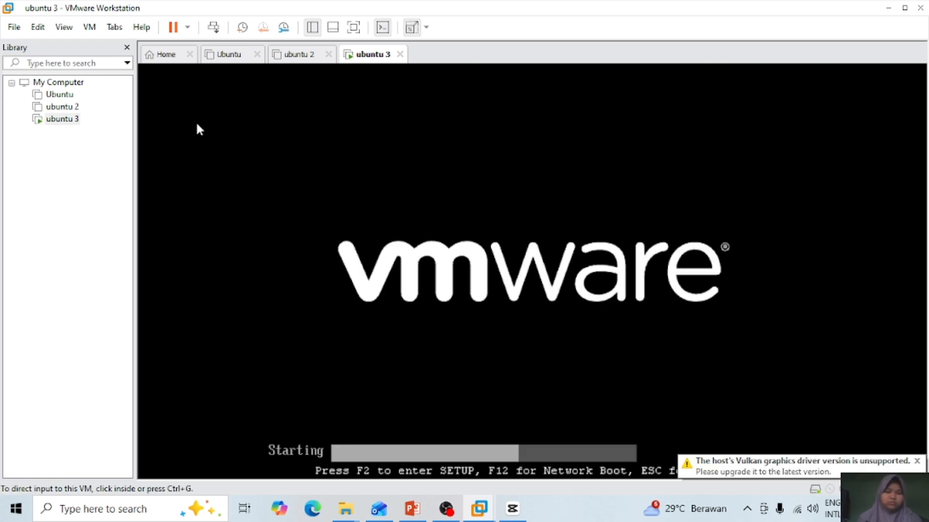
left_click(62, 28)
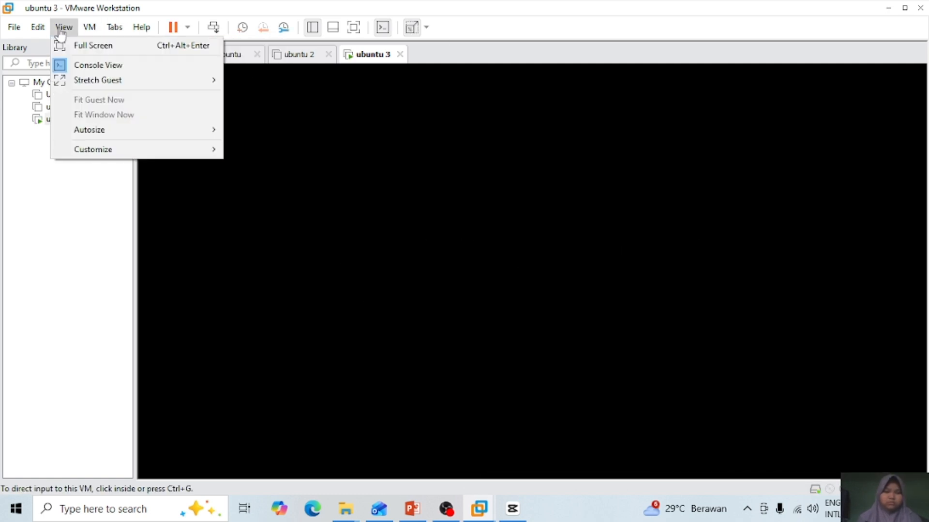
left_click(92, 45)
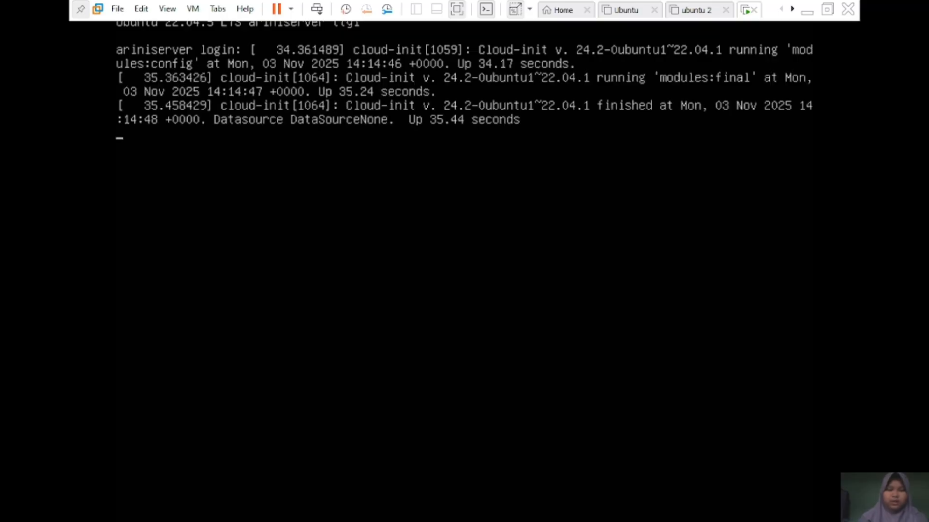
- Log in at the Ubuntu console with the account's username and password, retrying after a failed attempt
key("Return")
type("arini_nu")
key("Return")
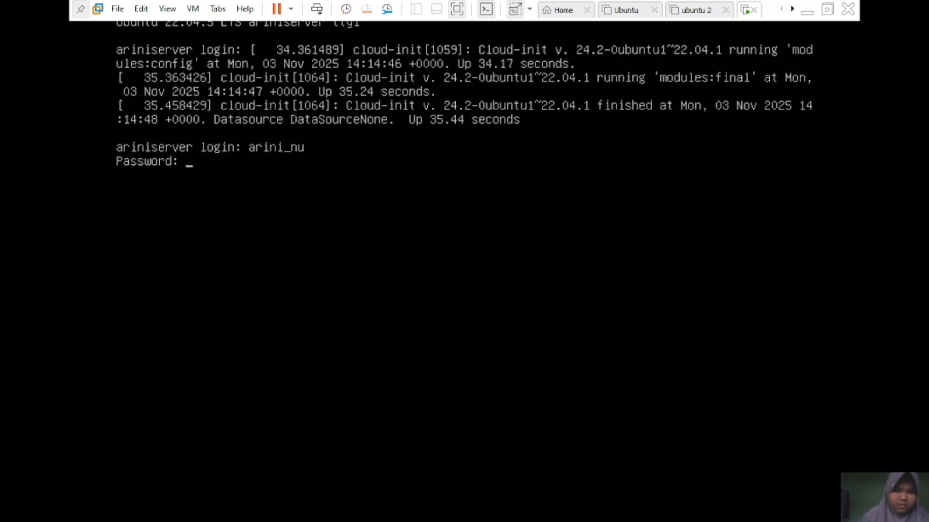
key("Return")
key("Return")
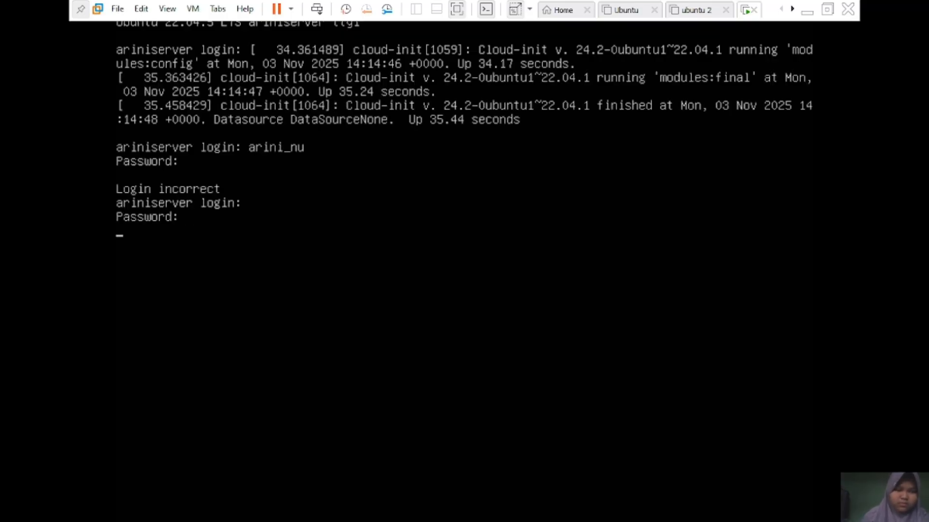
type("12")
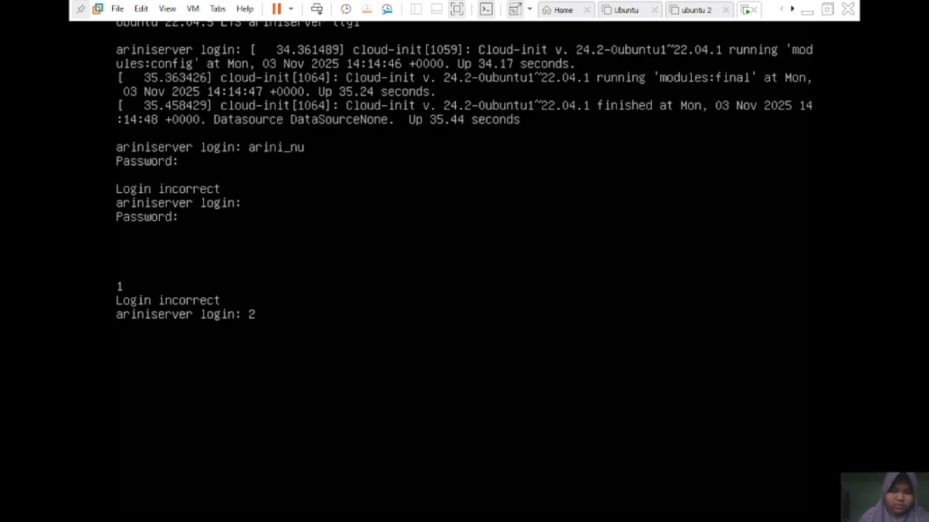
key("BackSpace")
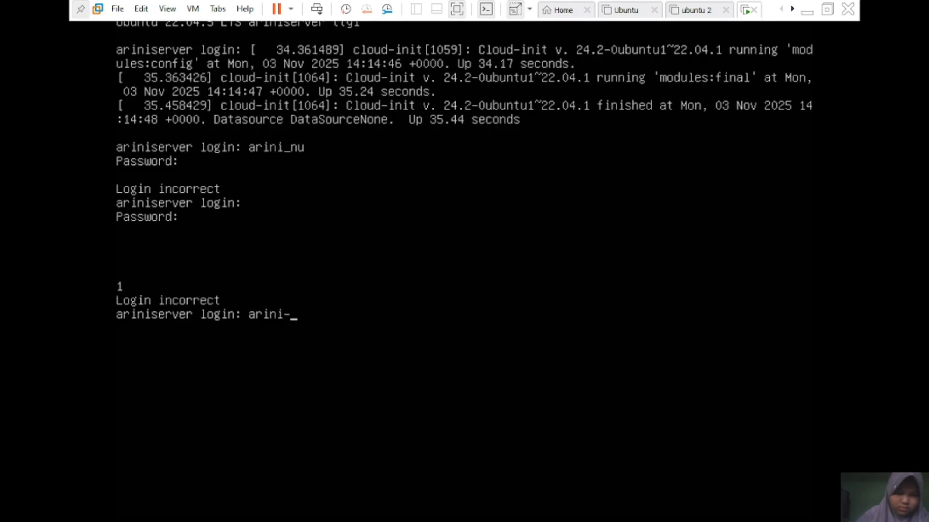
type("arini")
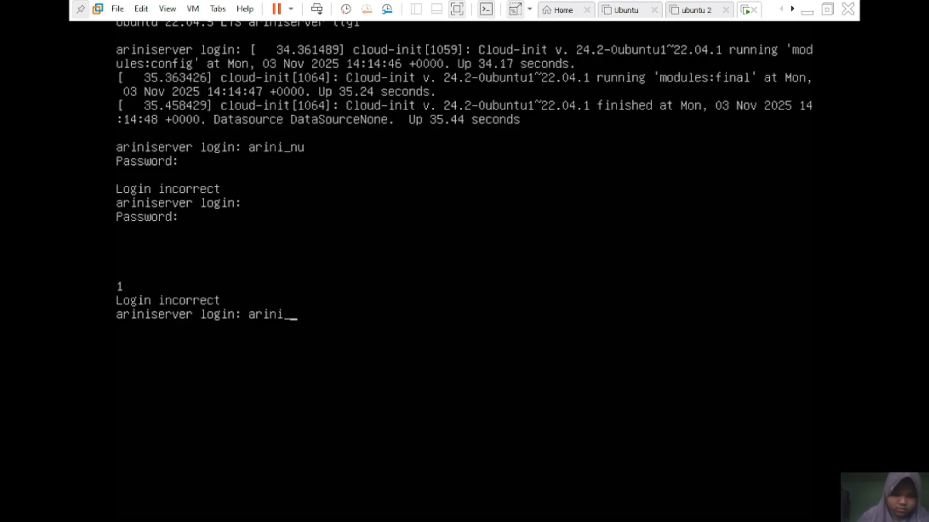
type("_nur")
key("Return")
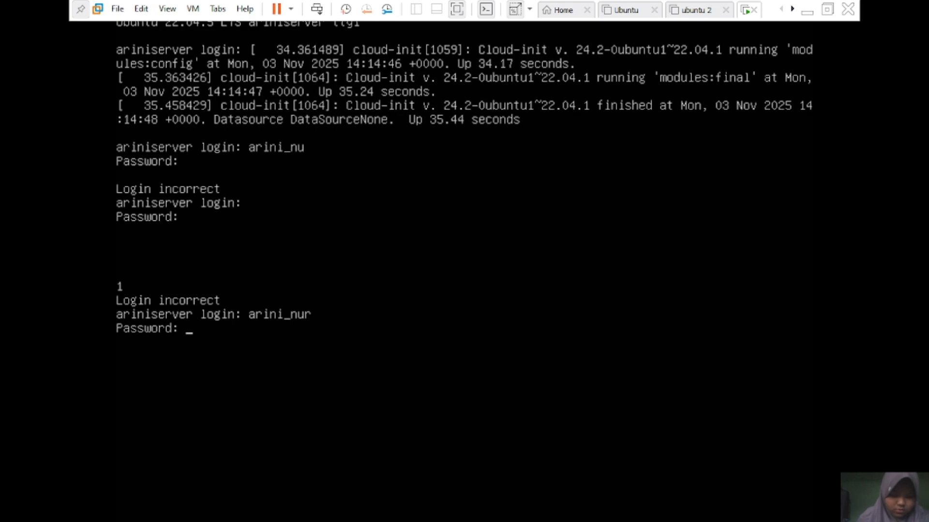
key("Return")
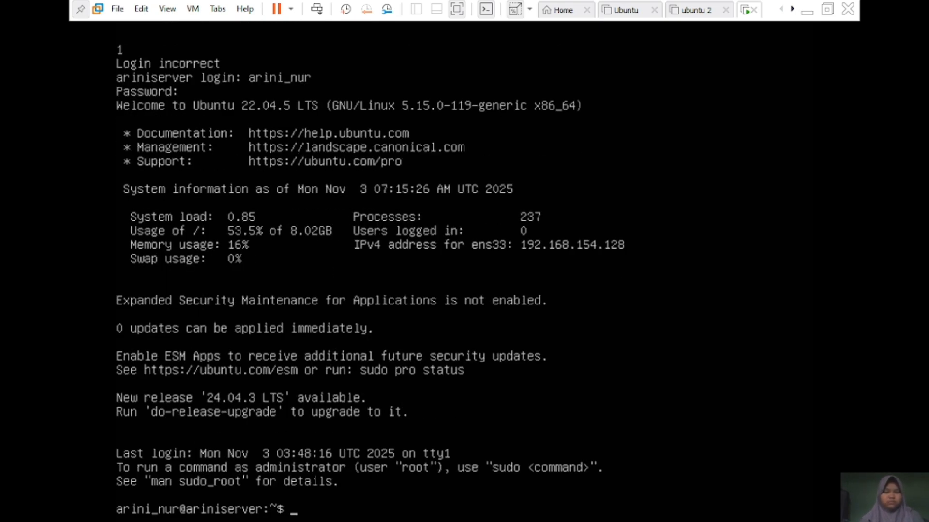
key("Return")
key("Return")
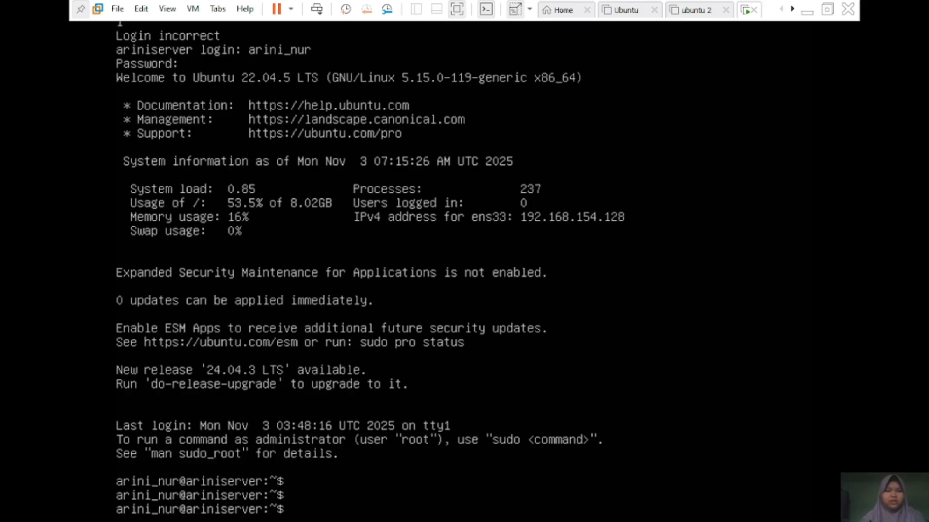